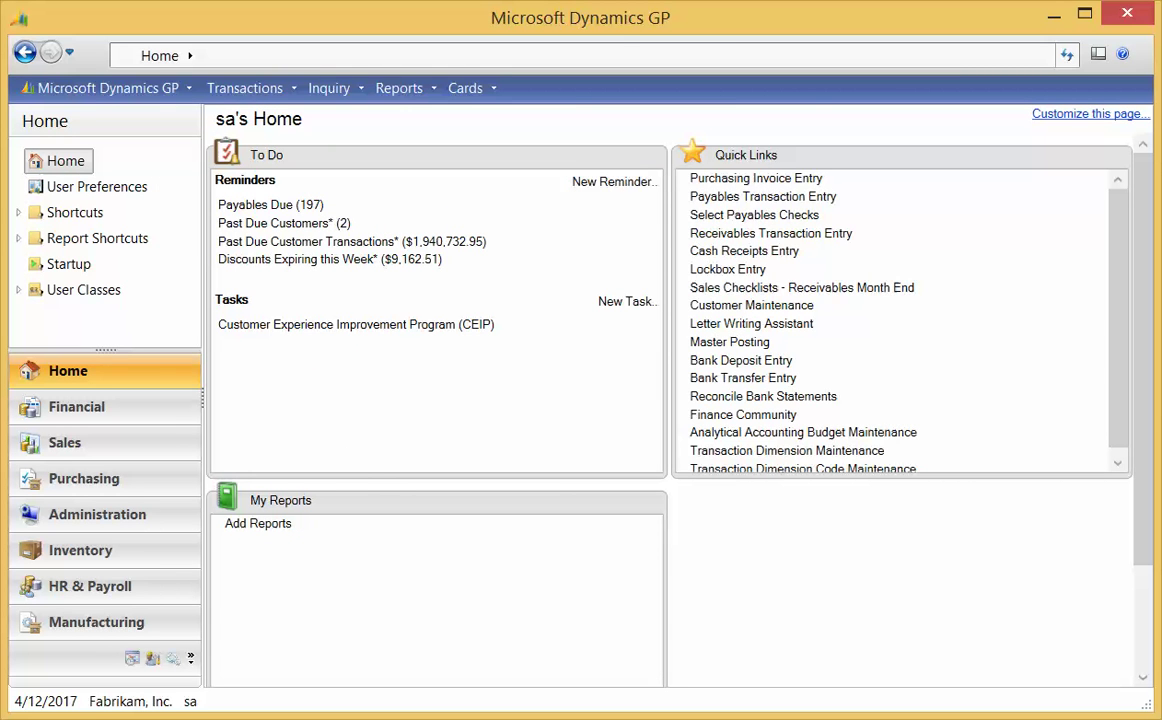
Go to the Inventory area page and open Item Transaction Entry
click(98, 553)
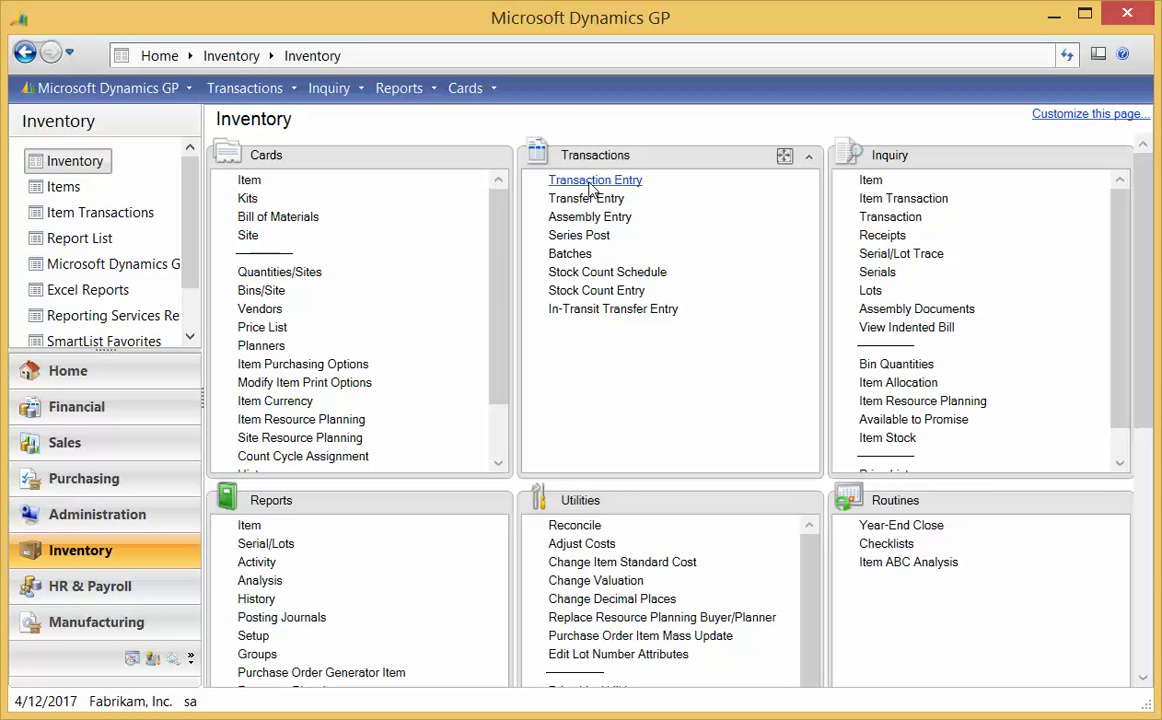
click(592, 181)
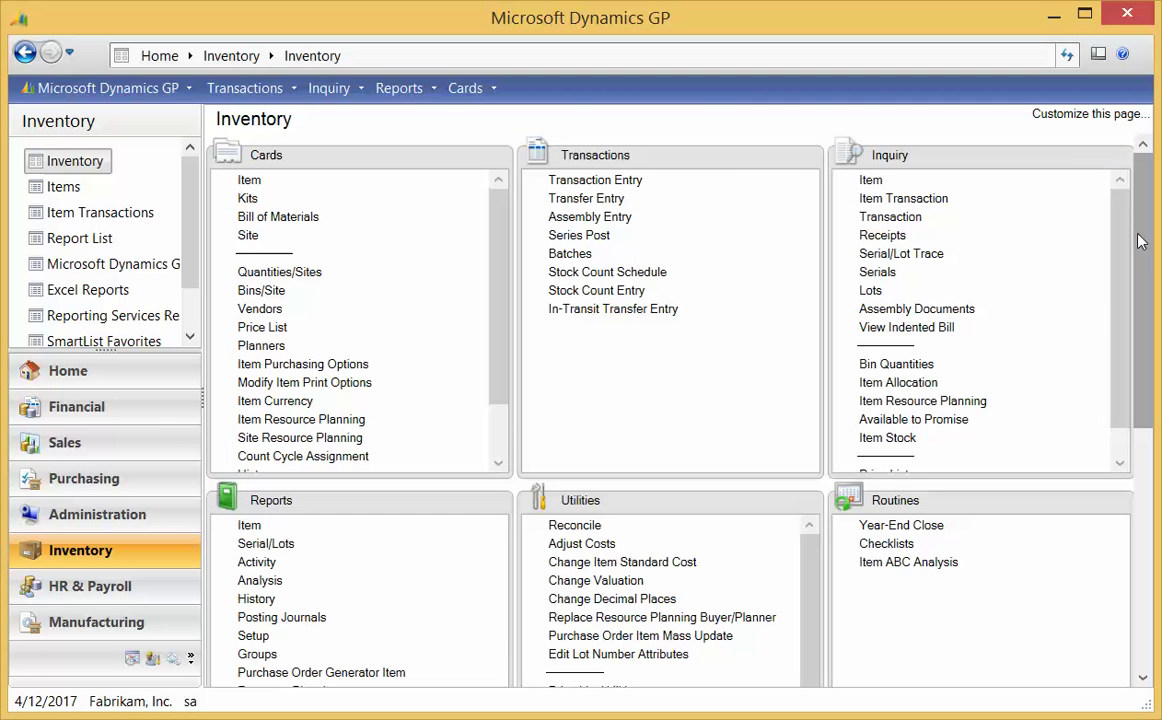
Open Reason Code Setup through Microsoft Dynamics GP > Tools > Setup > Inventory
drag(1140, 241, 1136, 495)
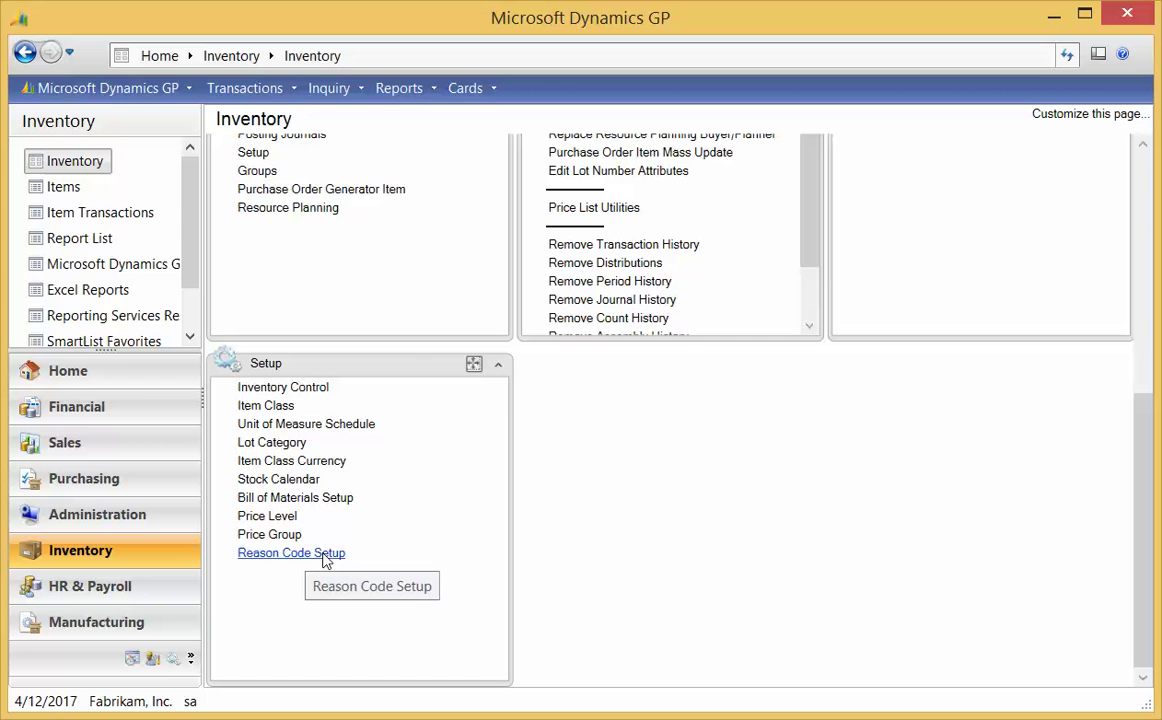
click(140, 89)
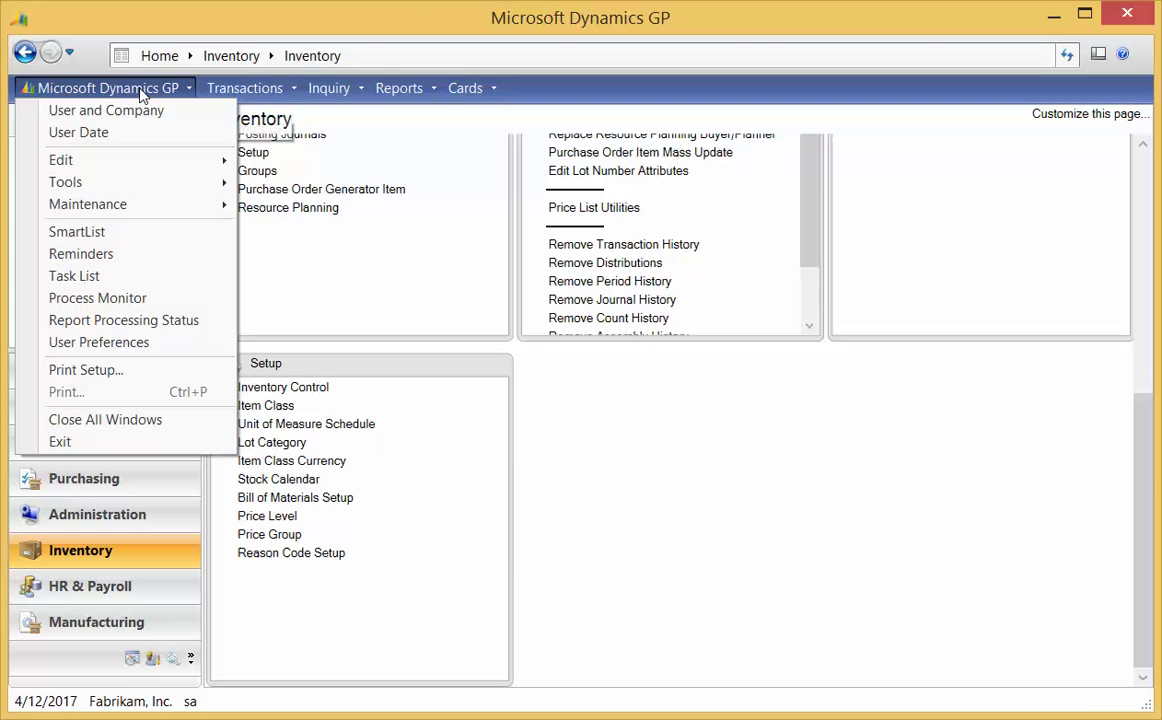
mouse_move(125, 184)
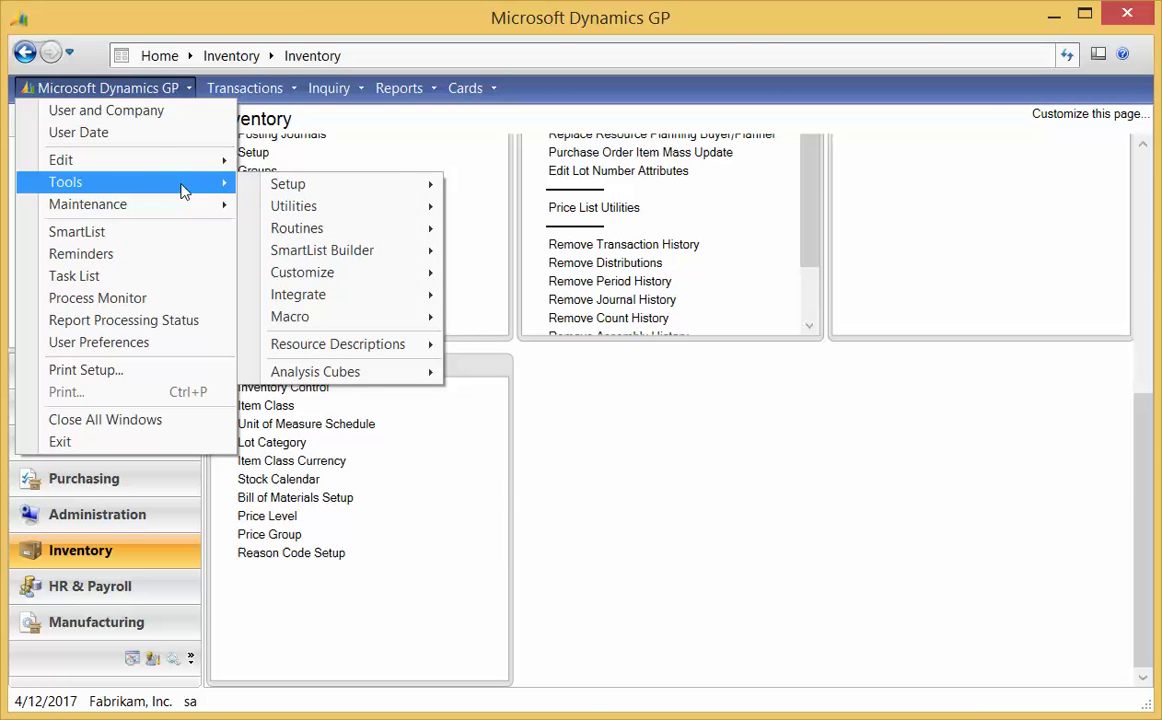
mouse_move(287, 186)
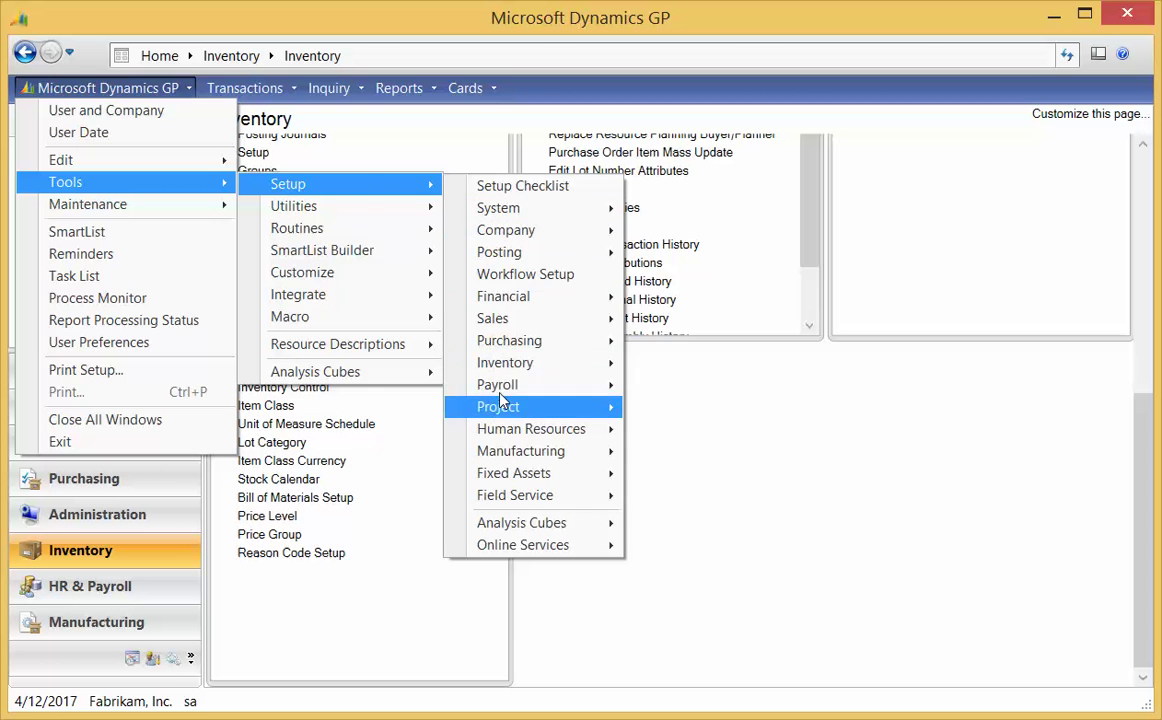
mouse_move(505, 370)
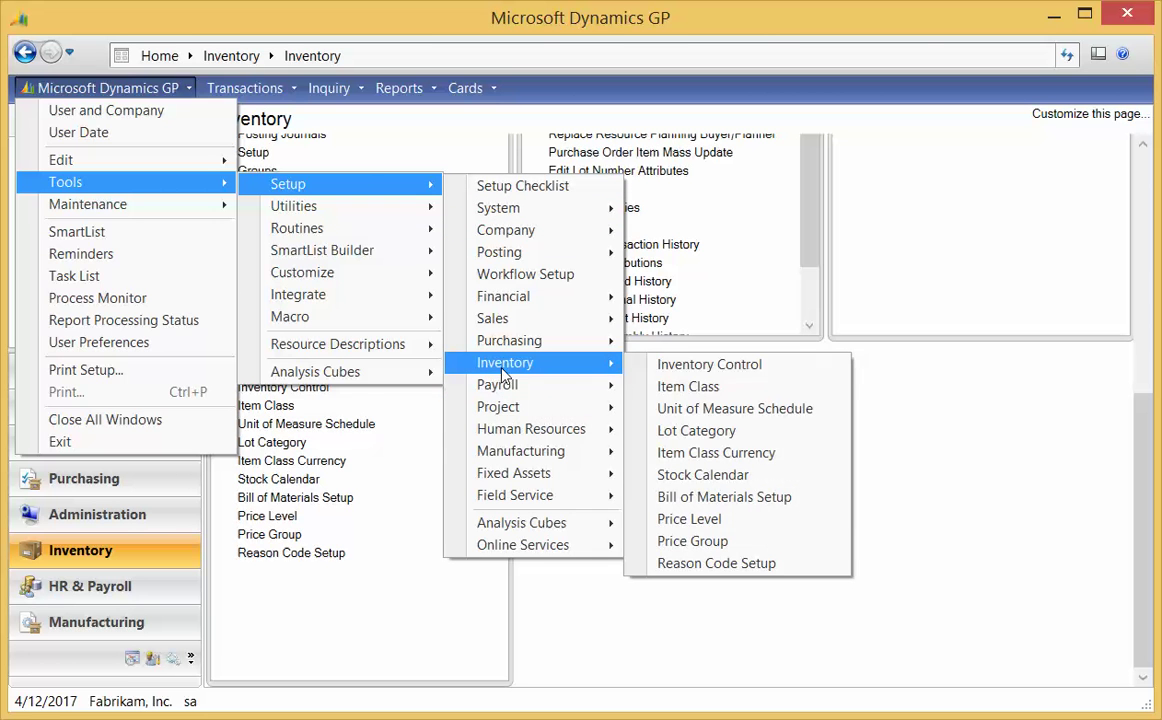
click(757, 567)
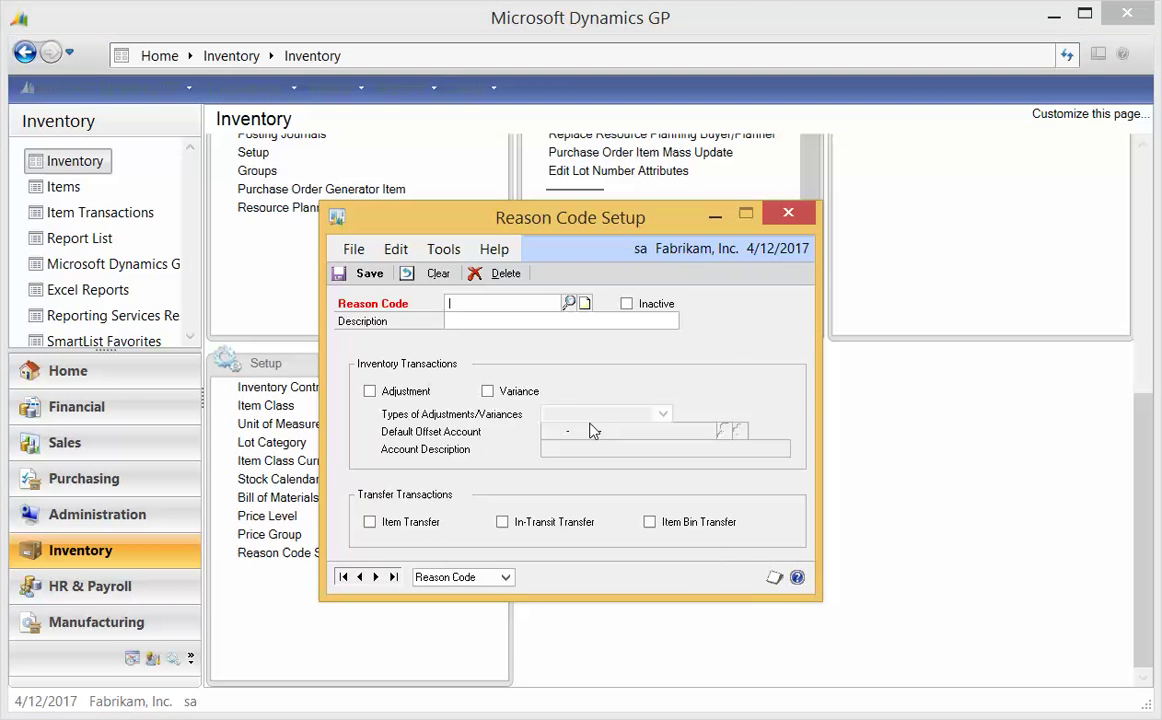
Enter reason code SAMPLES with the description 'Sample for Sales'
text(SAMPLES)
key(Tab)
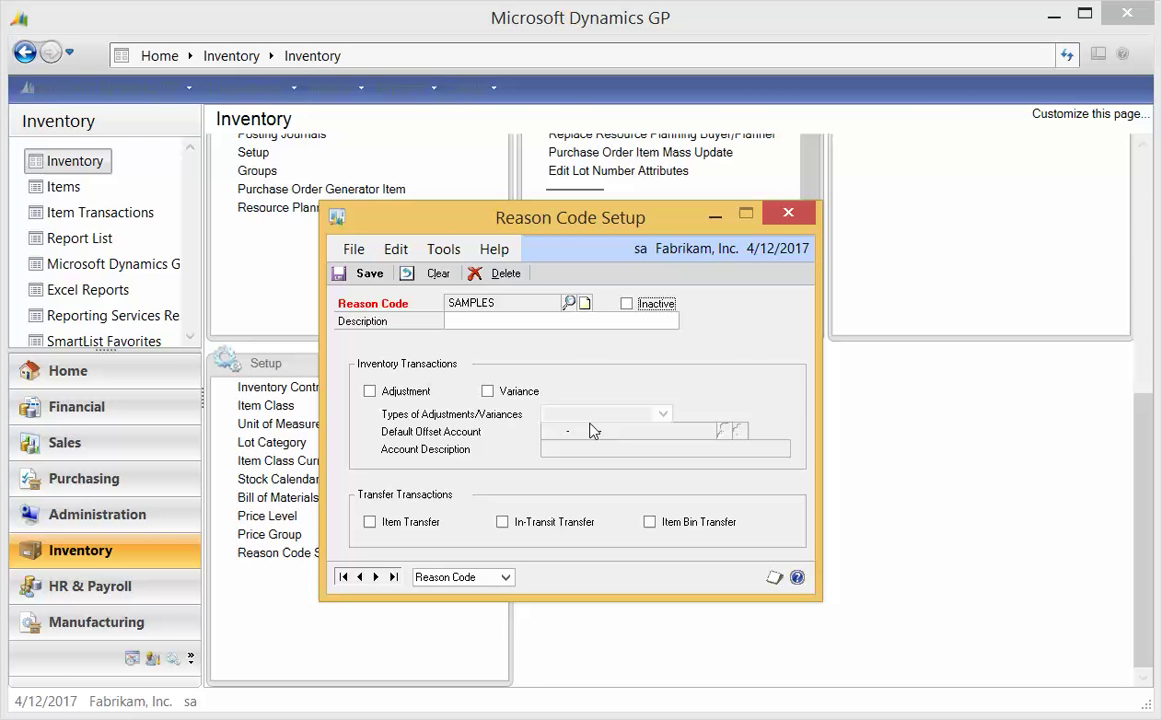
click(503, 326)
text(Sample for Sales)
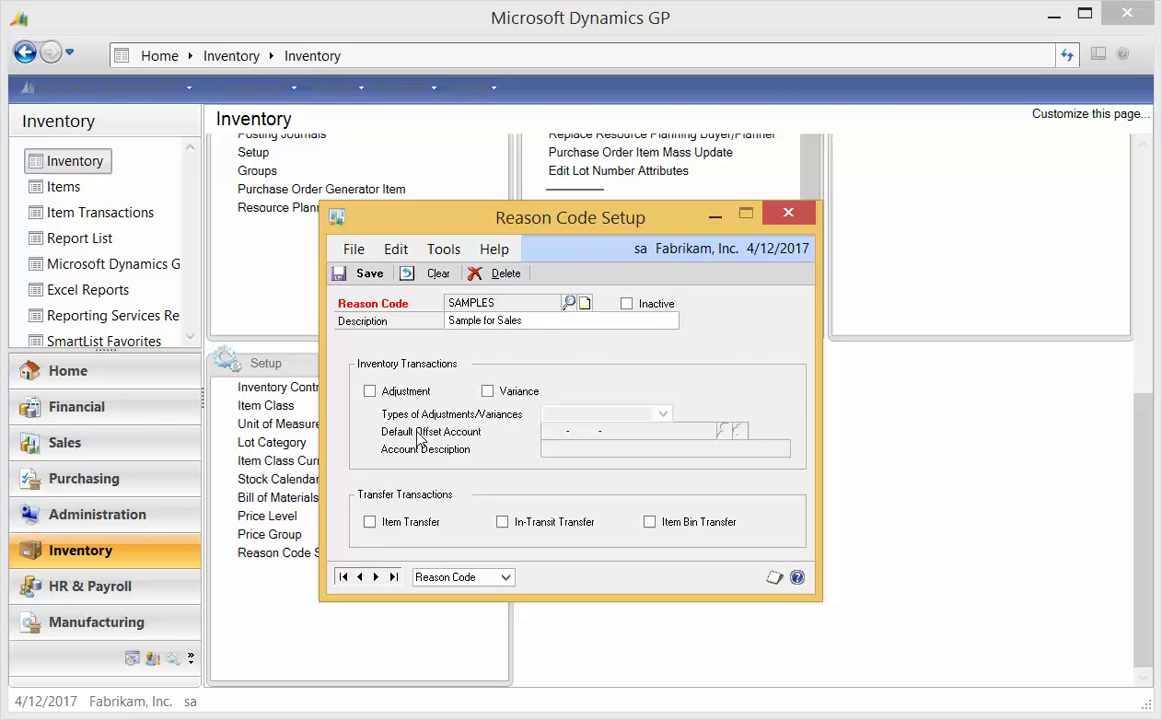
Make SAMPLES a Decrease Only adjustment code with offset account 000-4900-00
click(370, 393)
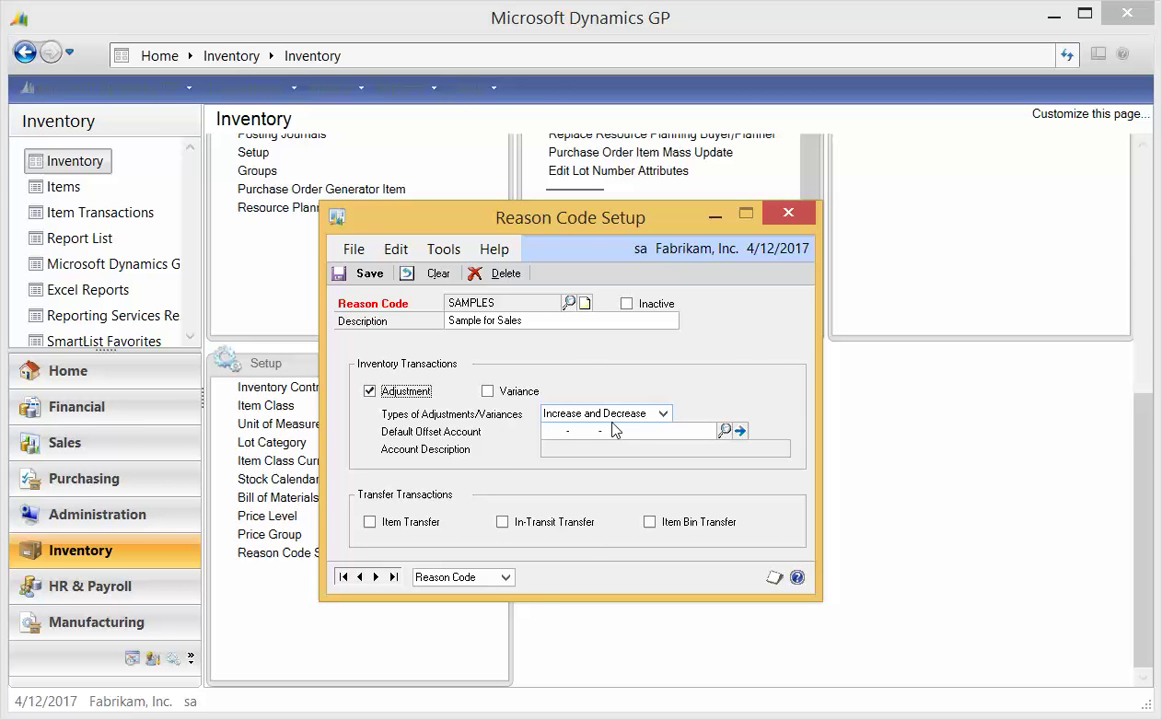
click(664, 414)
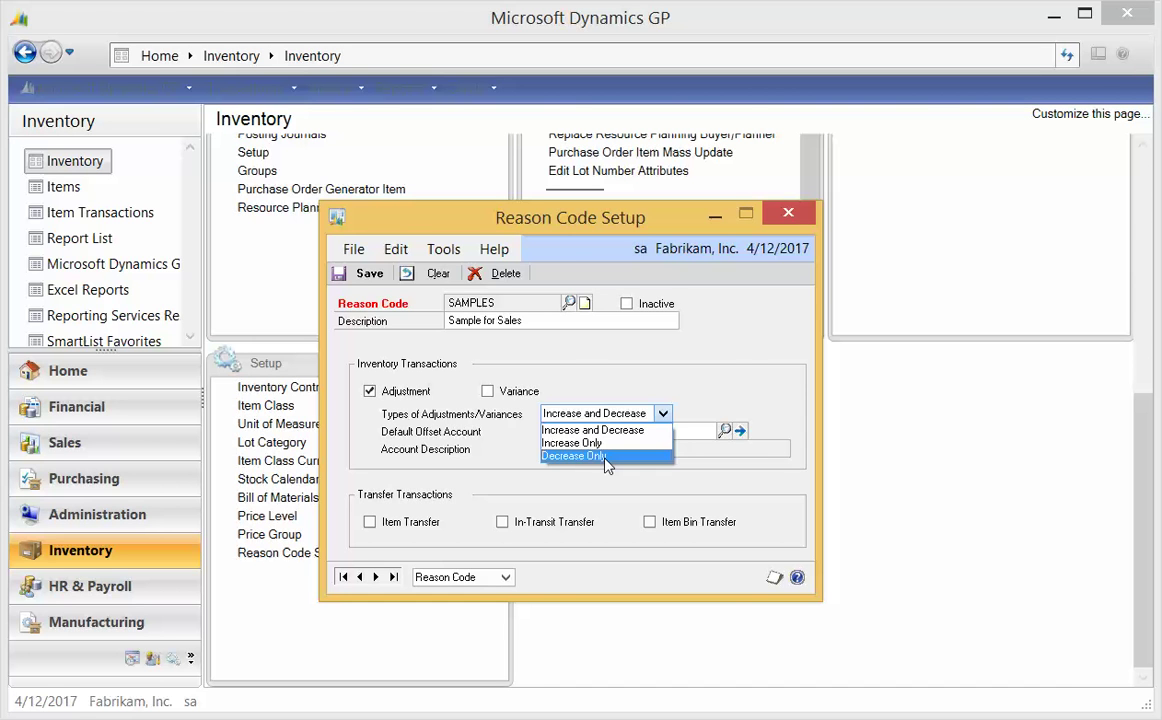
click(606, 457)
key(Tab)
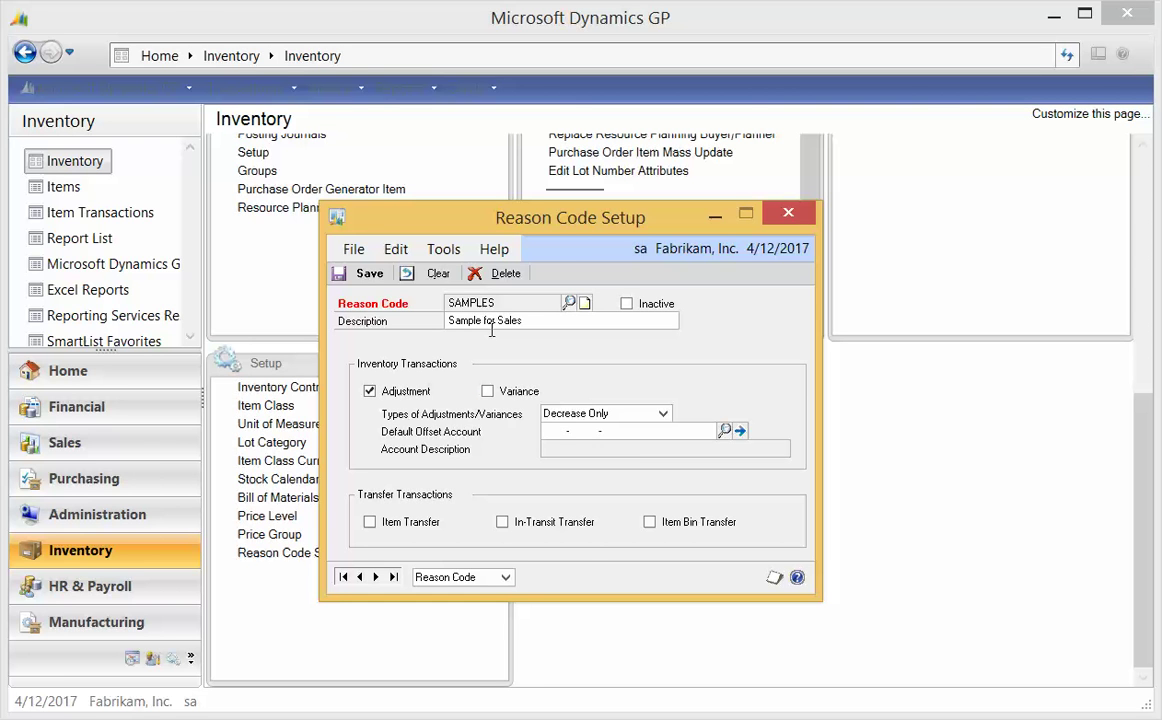
text(000 -4900 -00)
key(Tab)
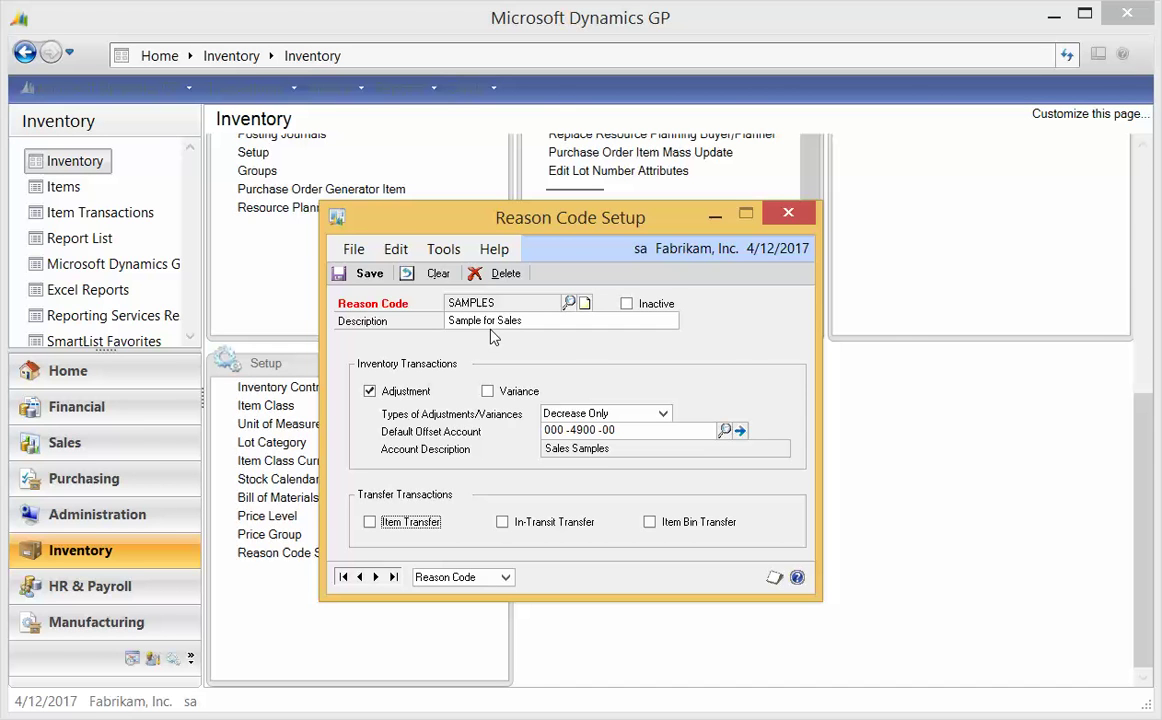
Save the SAMPLES reason code, close setup, and open a new Item Transaction Entry
click(362, 273)
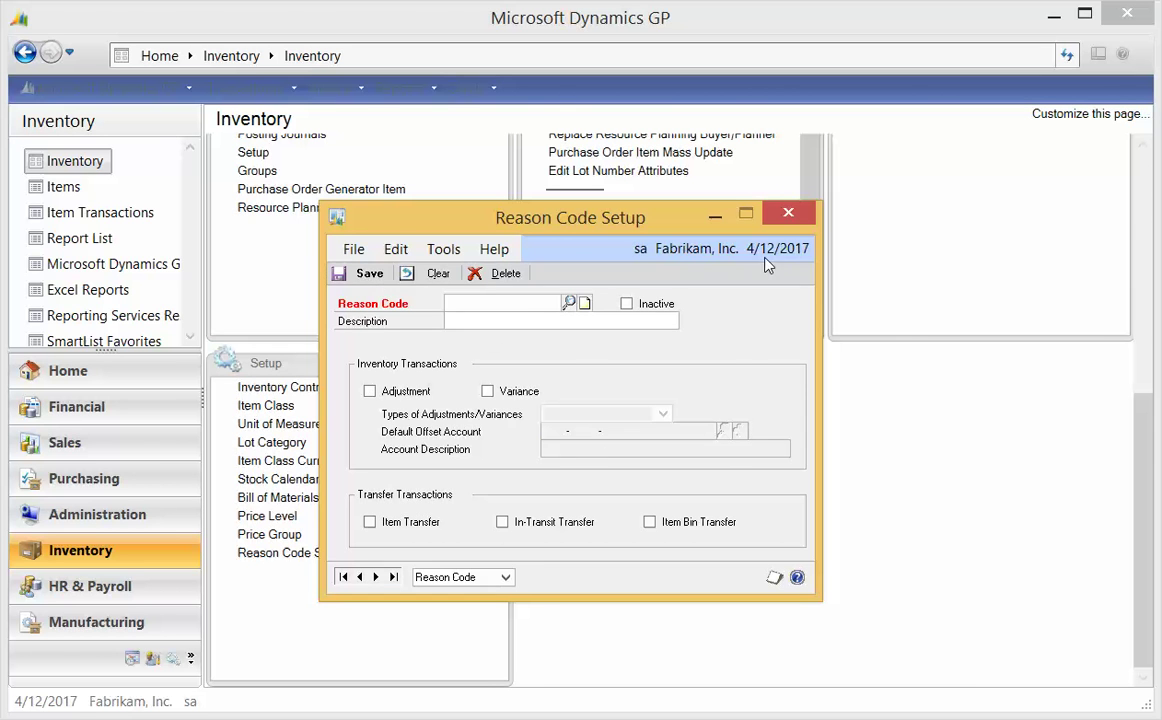
click(788, 213)
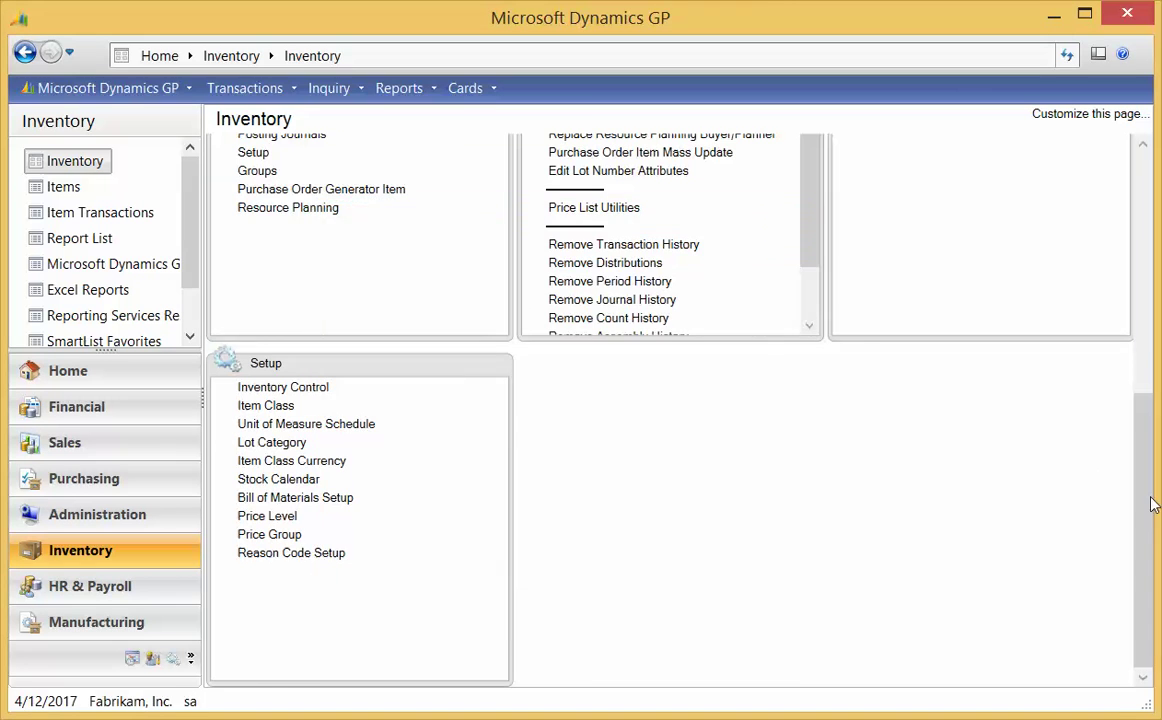
drag(1141, 511, 1138, 168)
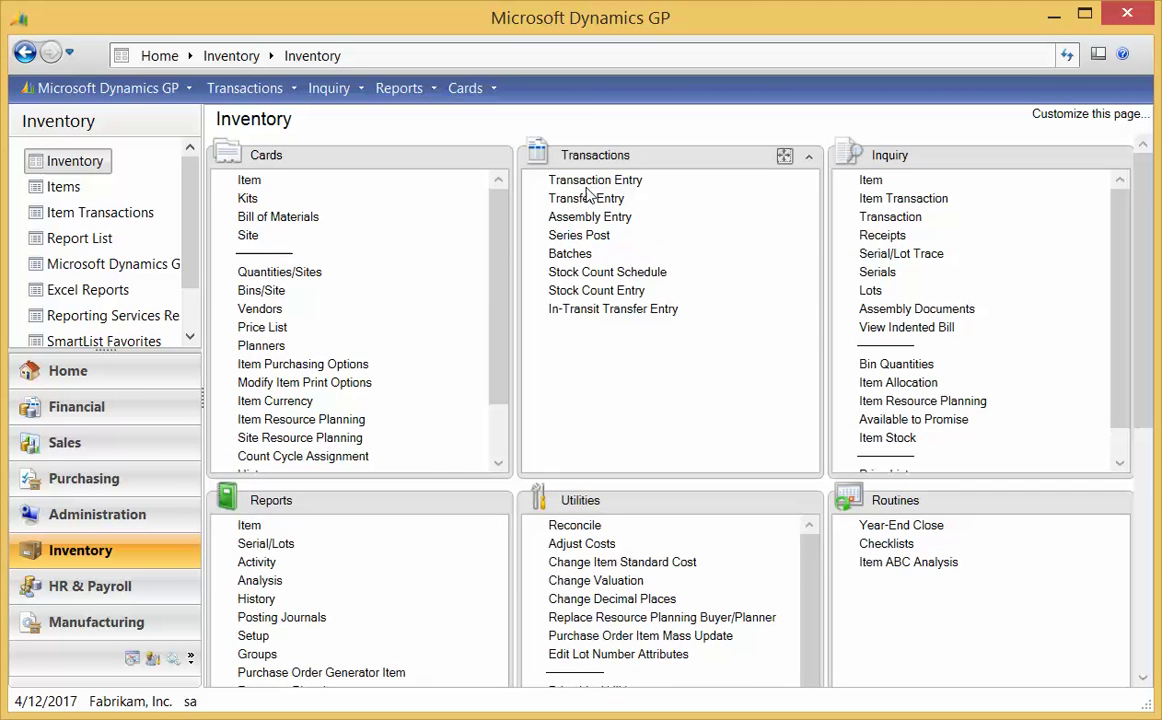
click(592, 181)
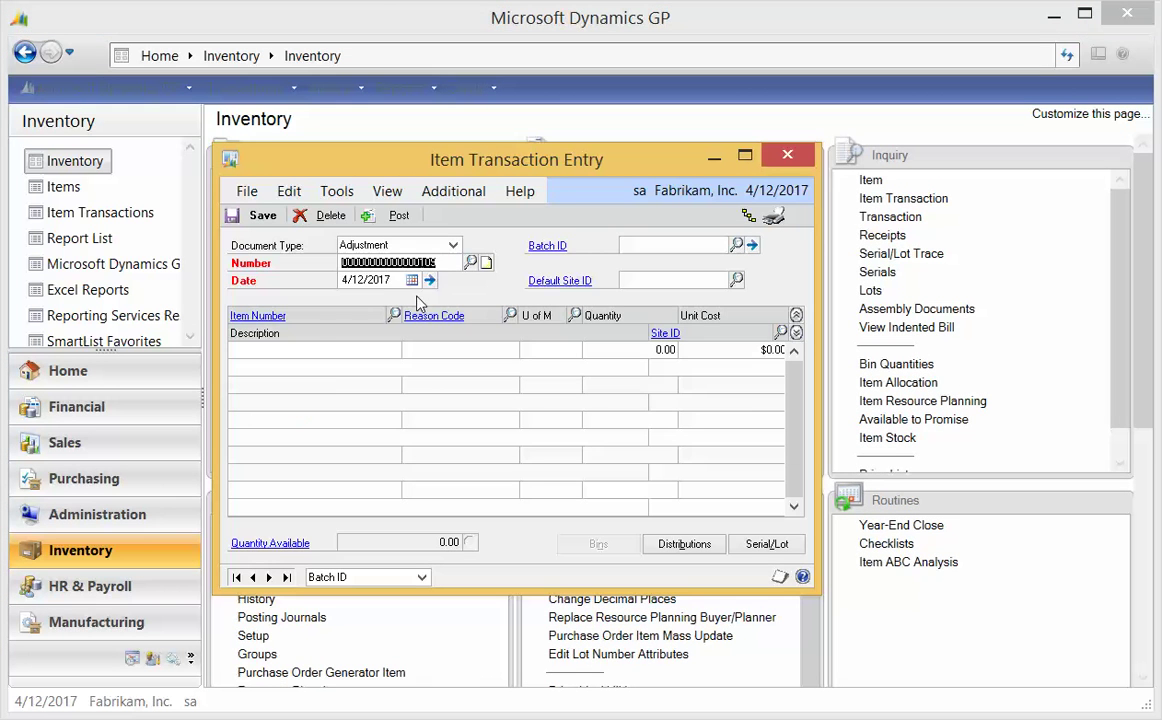
Add a line for item 24X IDE with quantity -1 from site WAREHOUSE
click(313, 352)
text(2)
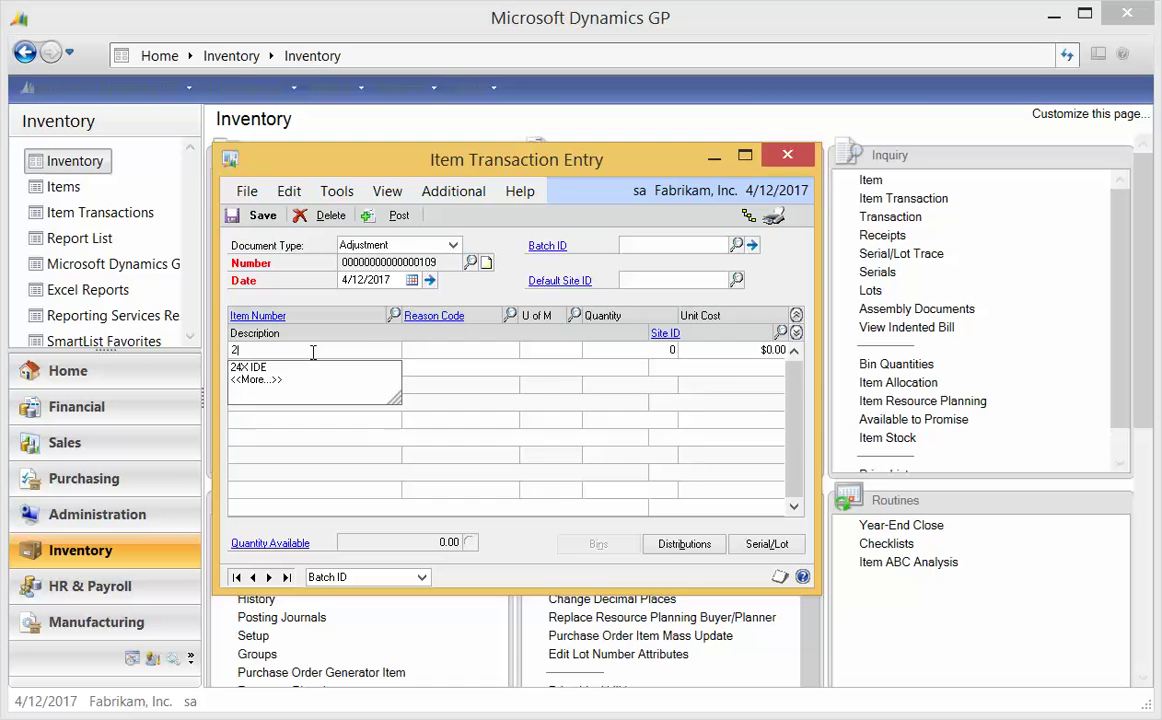
text(4)
click(288, 368)
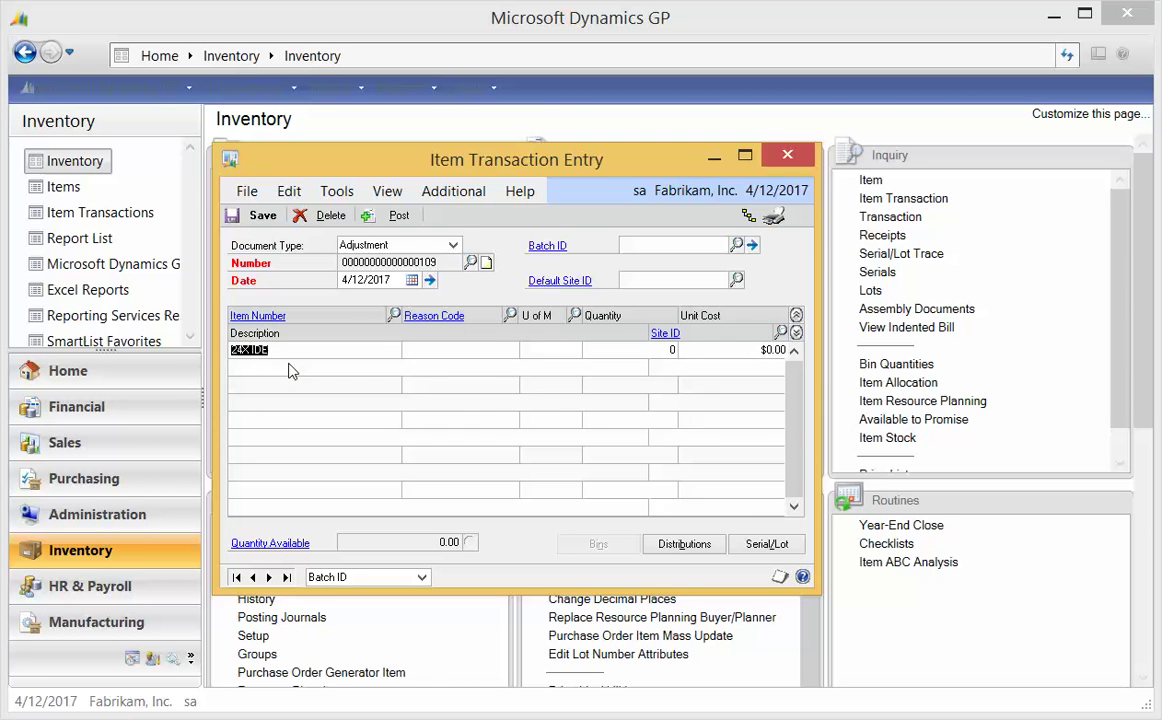
key(Tab)
key(Tab)
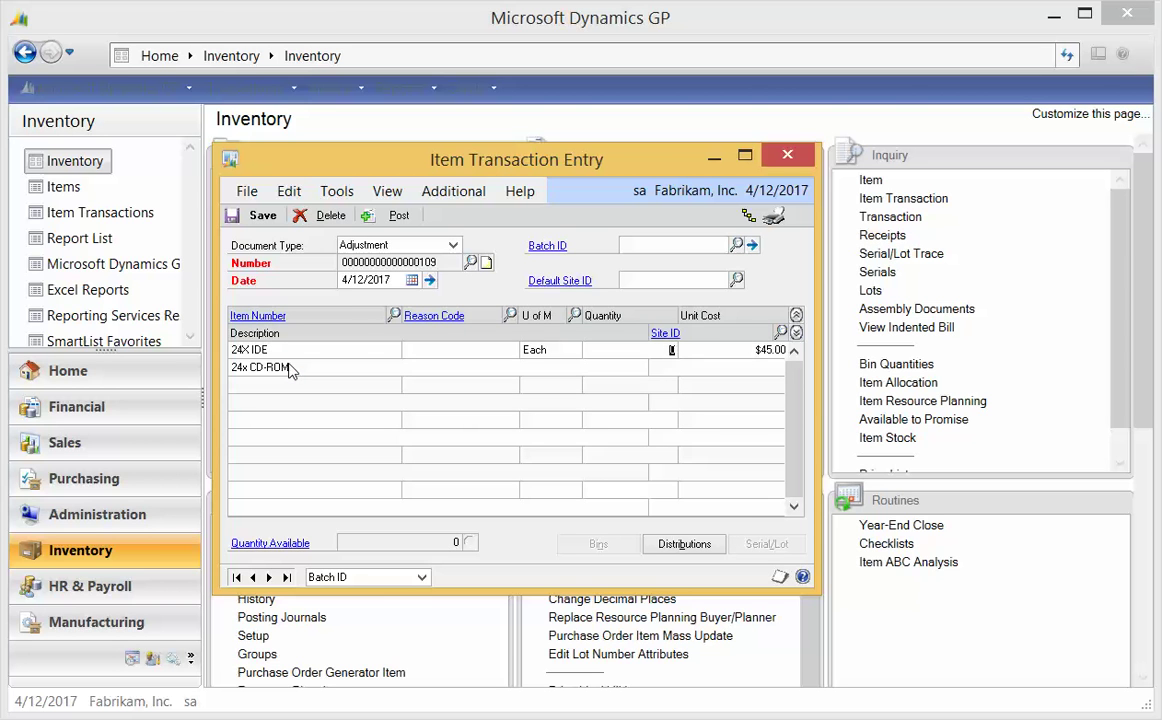
text(-1)
key(Tab)
text(WA)
key(Down)
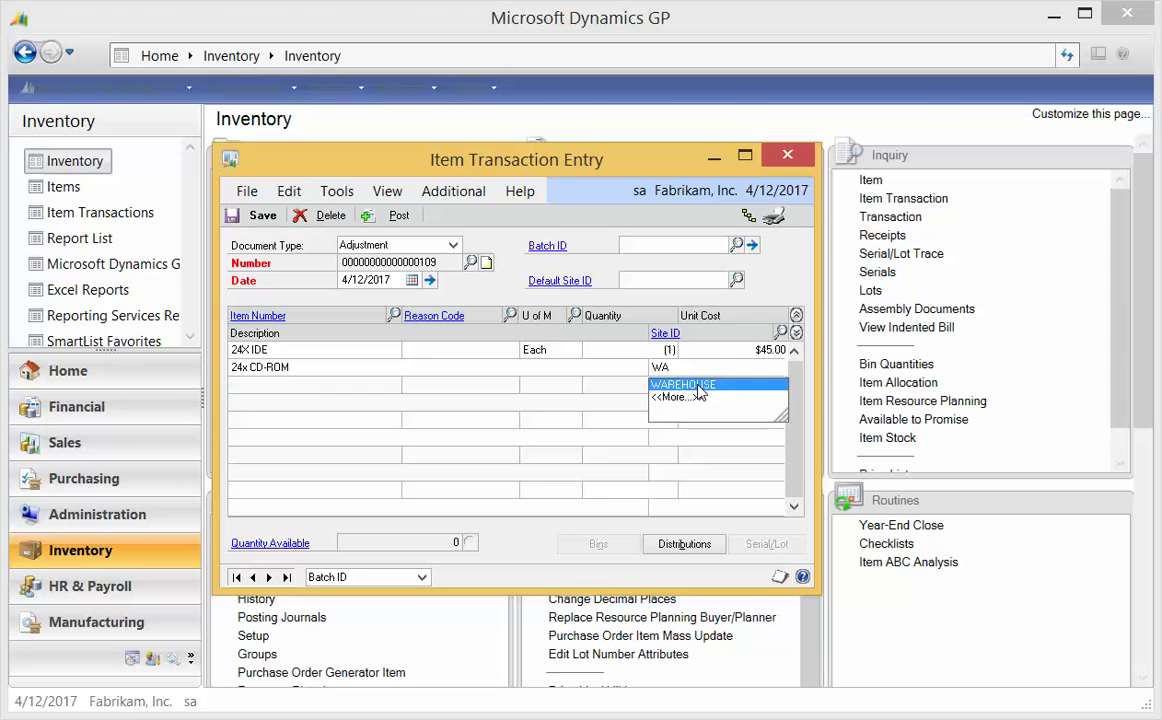
key(Return)
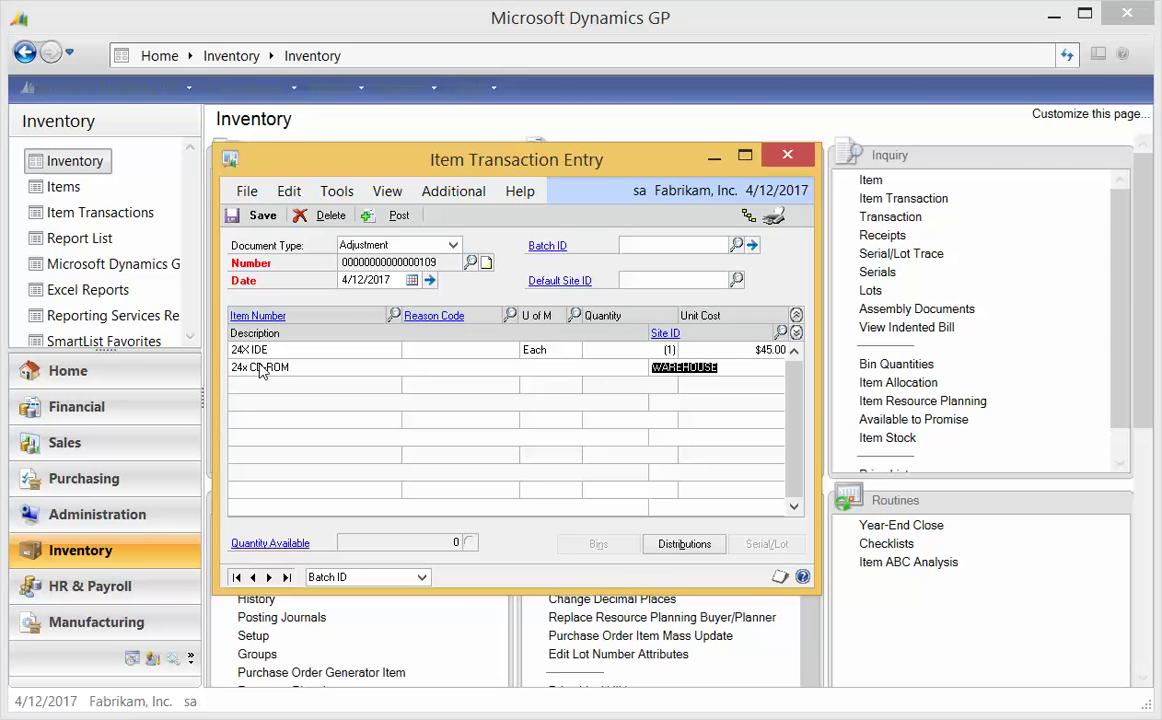
key(Tab)
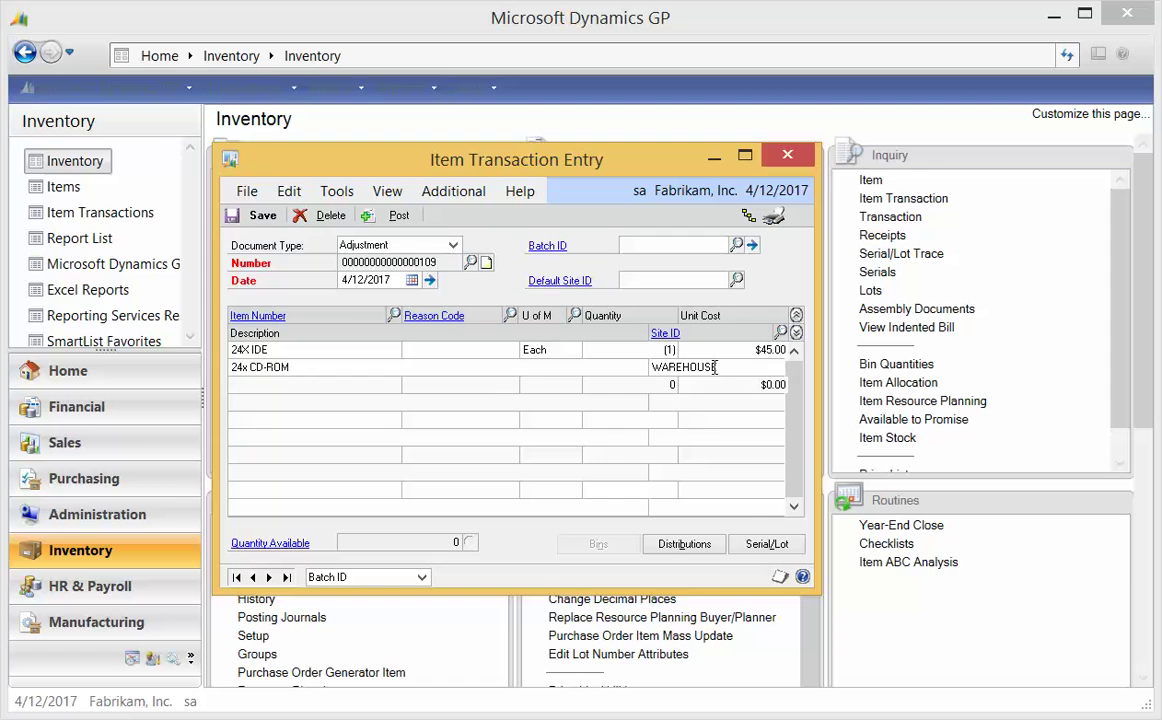
click(685, 548)
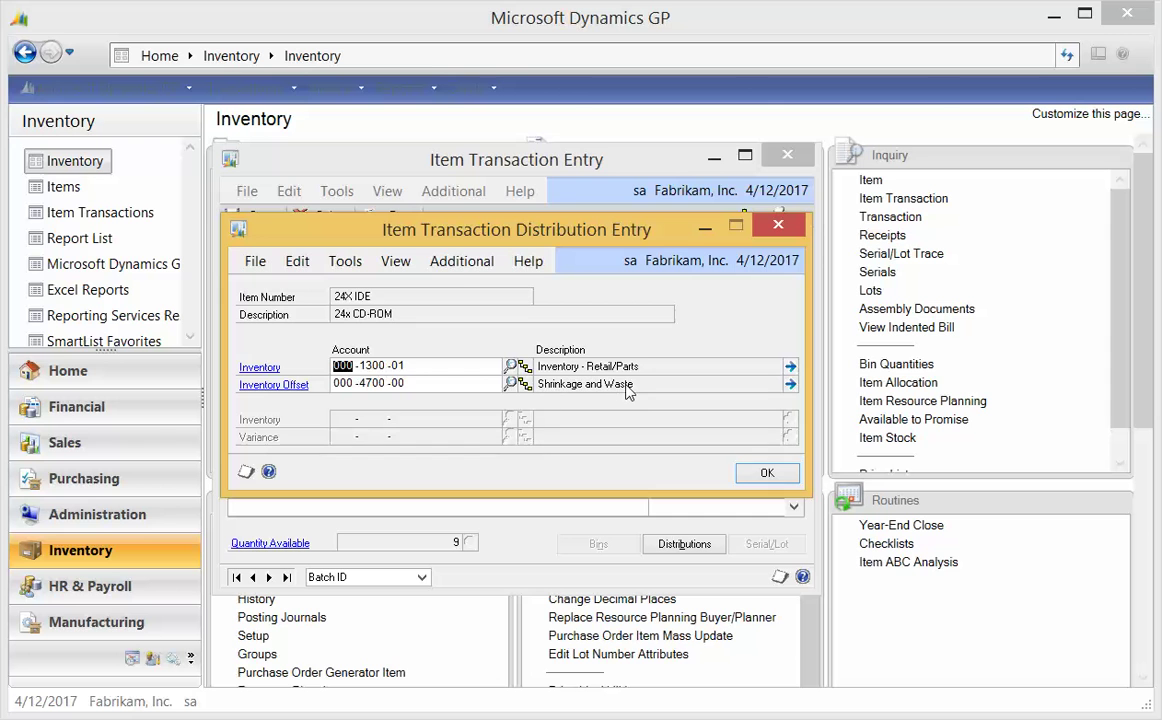
click(778, 224)
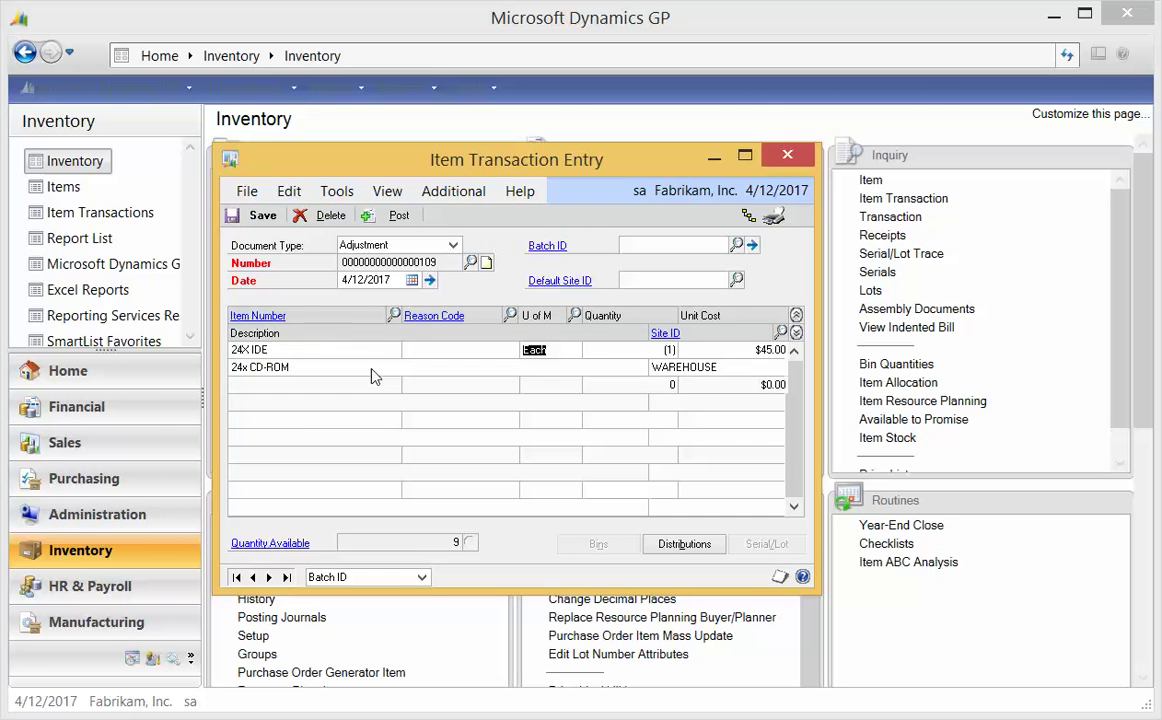
click(272, 316)
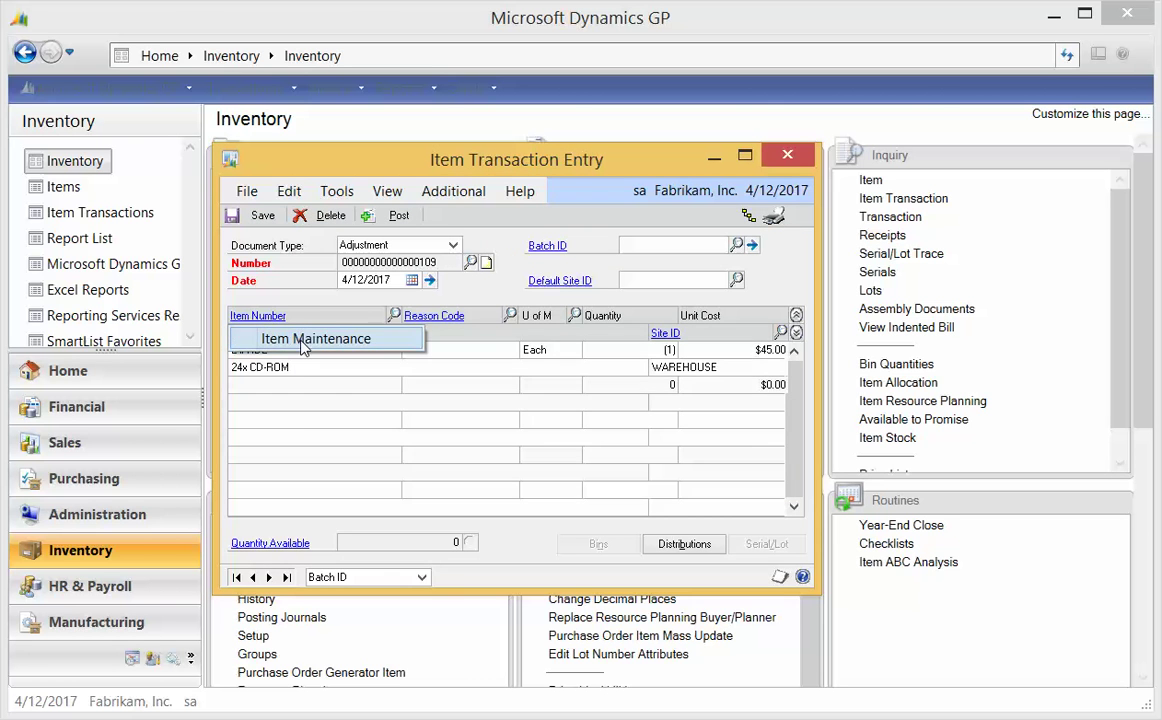
Review the 24X IDE item's maintenance record and posting accounts, then close them
click(290, 337)
click(312, 470)
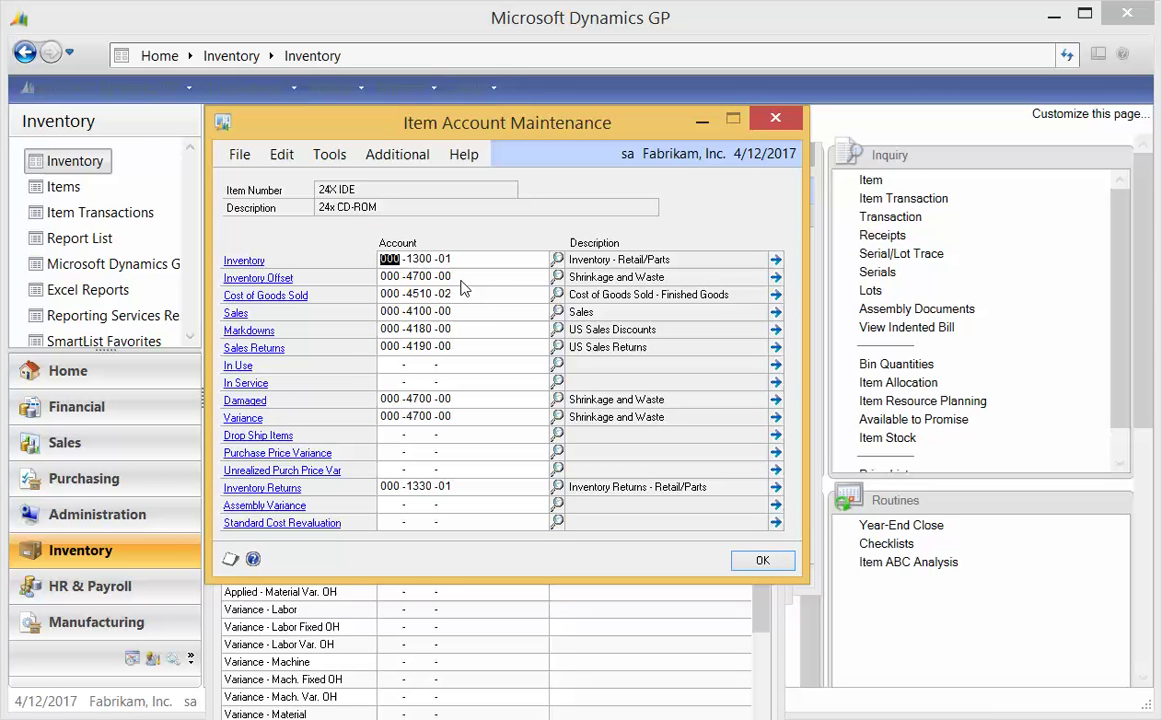
click(775, 119)
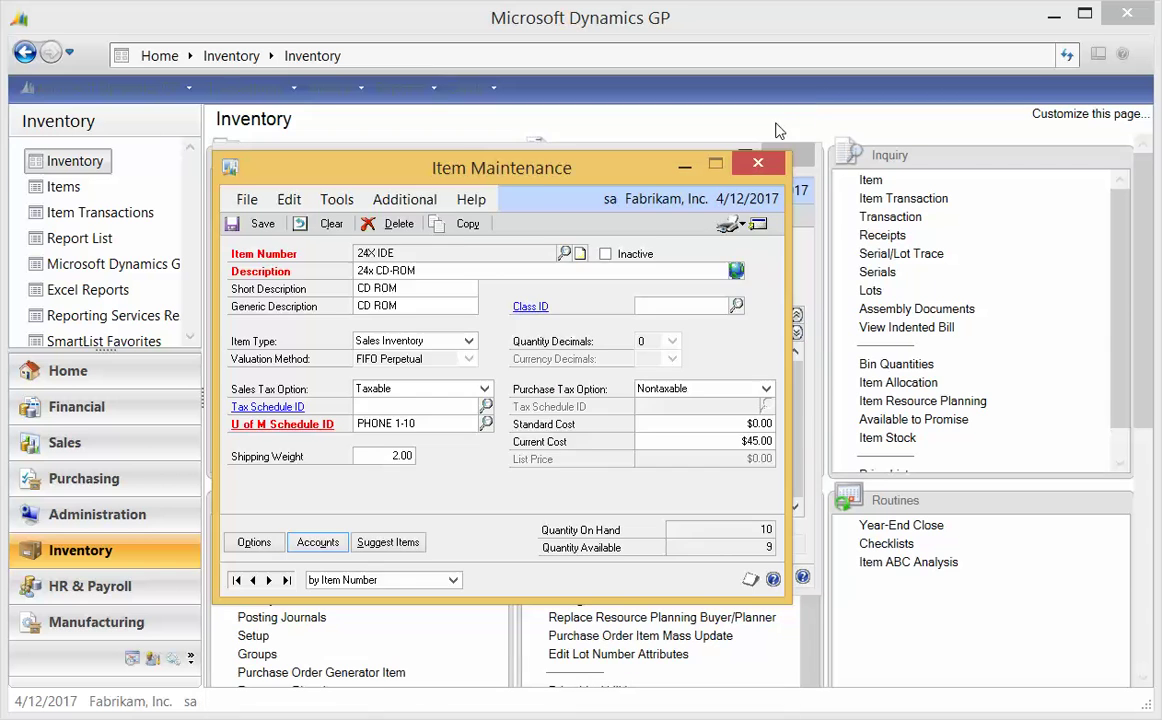
click(757, 163)
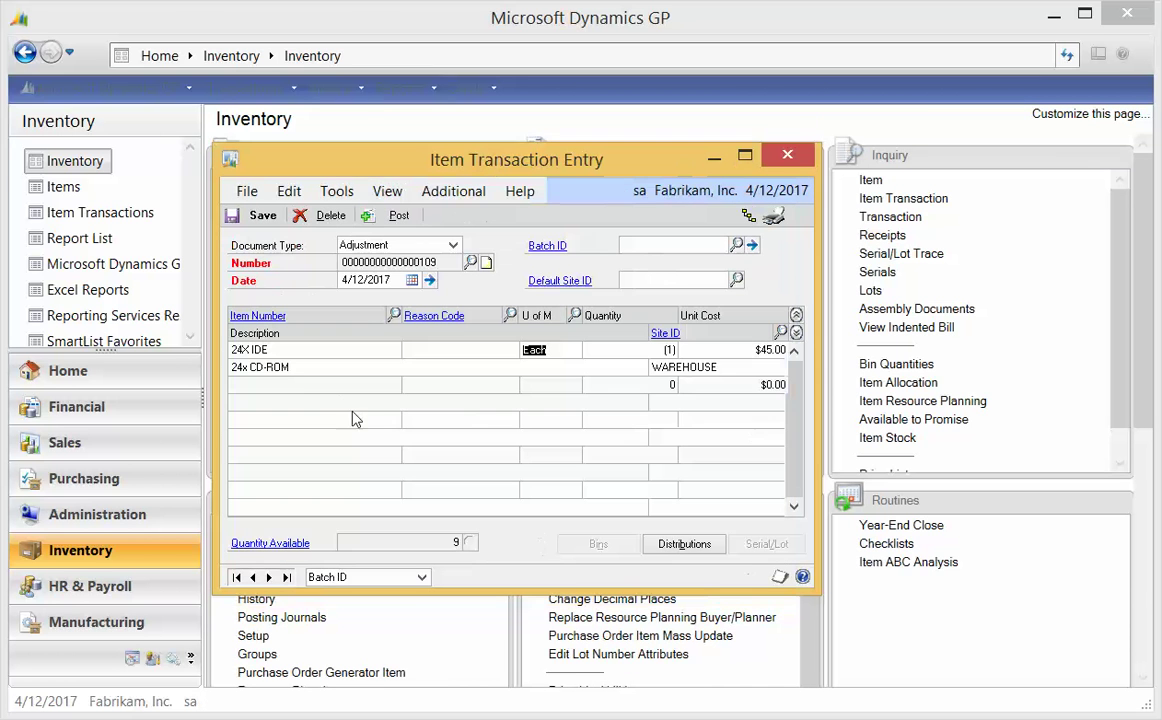
Start a second 24X IDE line, choosing existing reason code SAMPLES instead of creating SAMPLE
click(306, 389)
text(24)
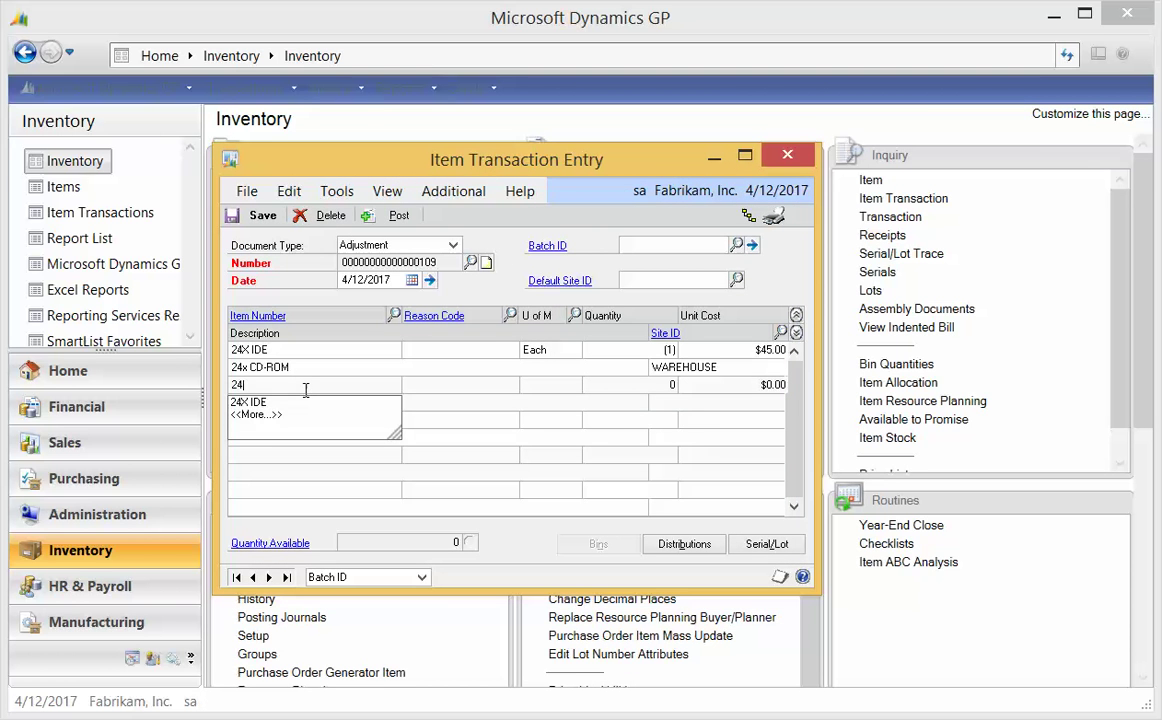
key(Down)
key(Tab)
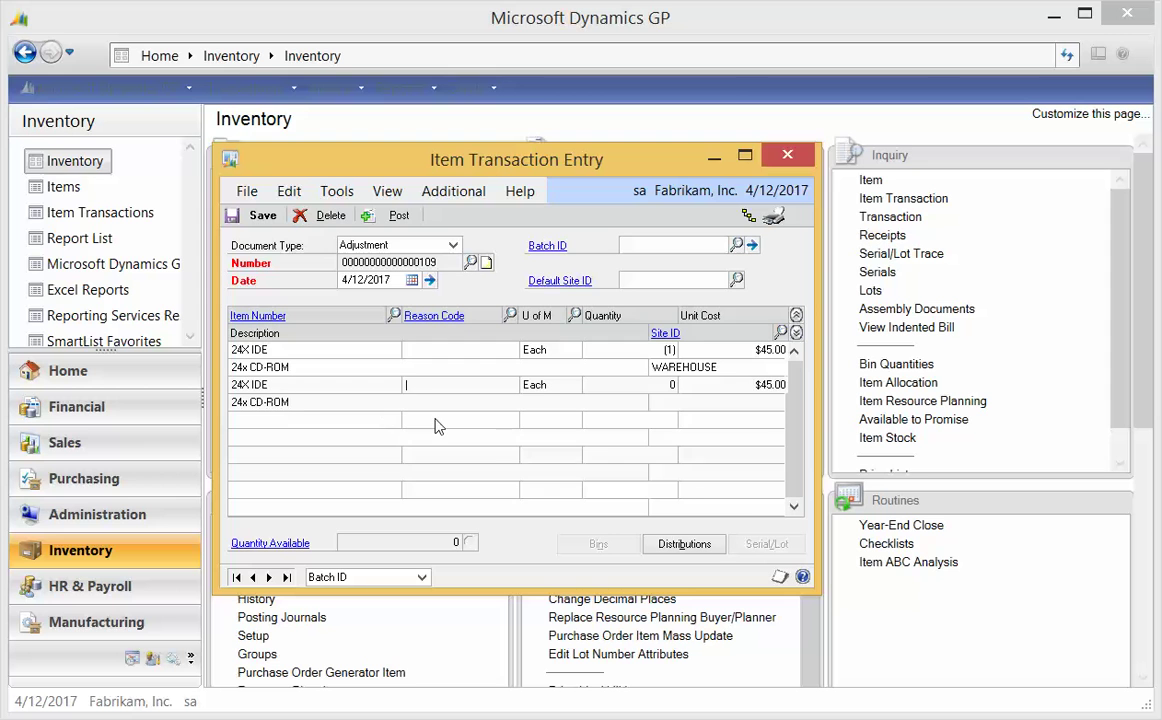
text(S)
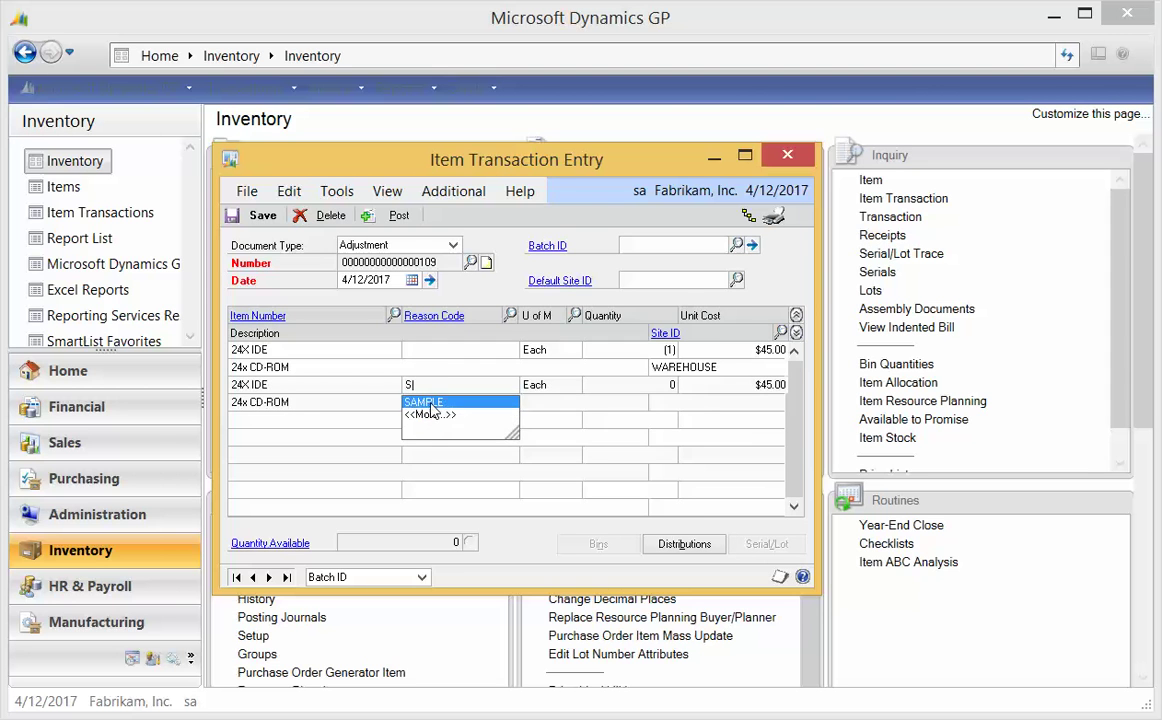
click(432, 410)
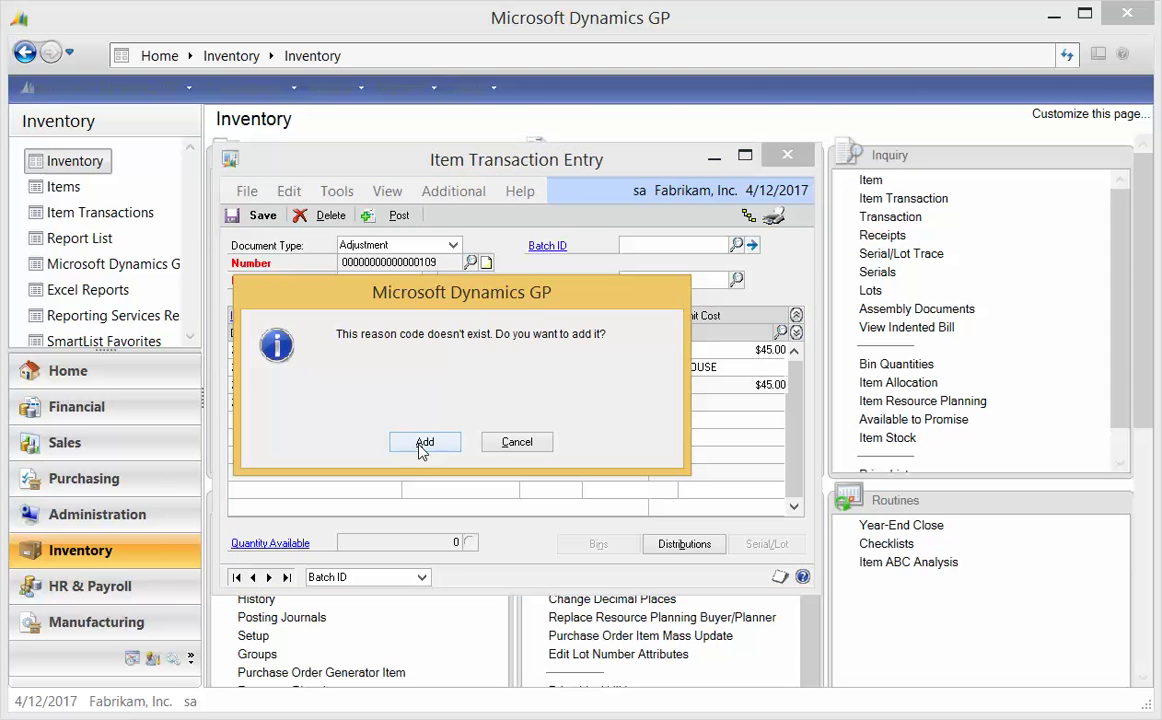
click(516, 443)
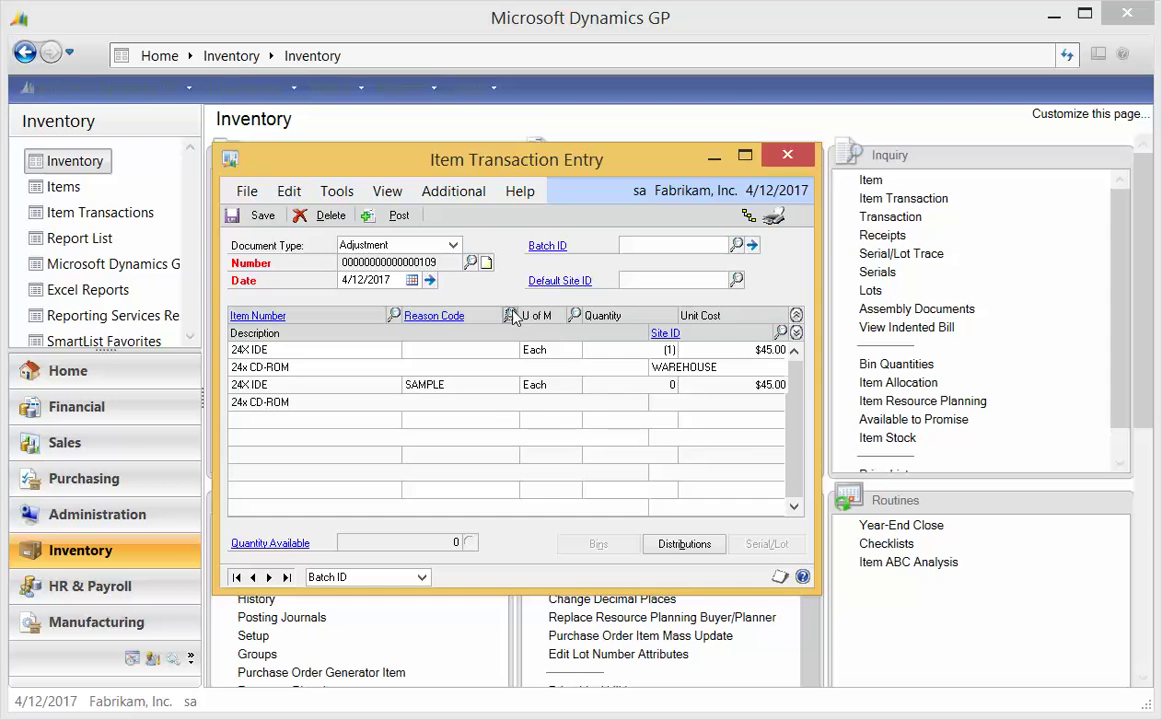
click(510, 315)
double_click(319, 311)
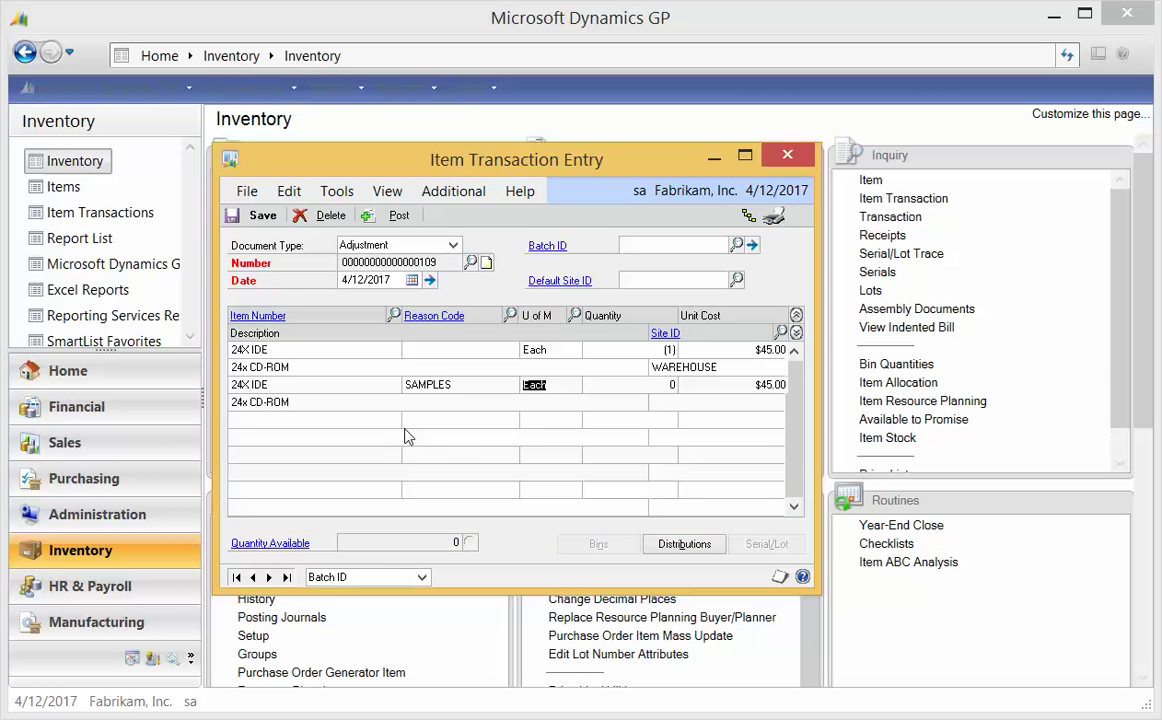
Give the line quantity -1 and site WAREHOUSE, then review its posting accounts
key(Tab)
text(-)
text(1)
key(Tab)
text(WA)
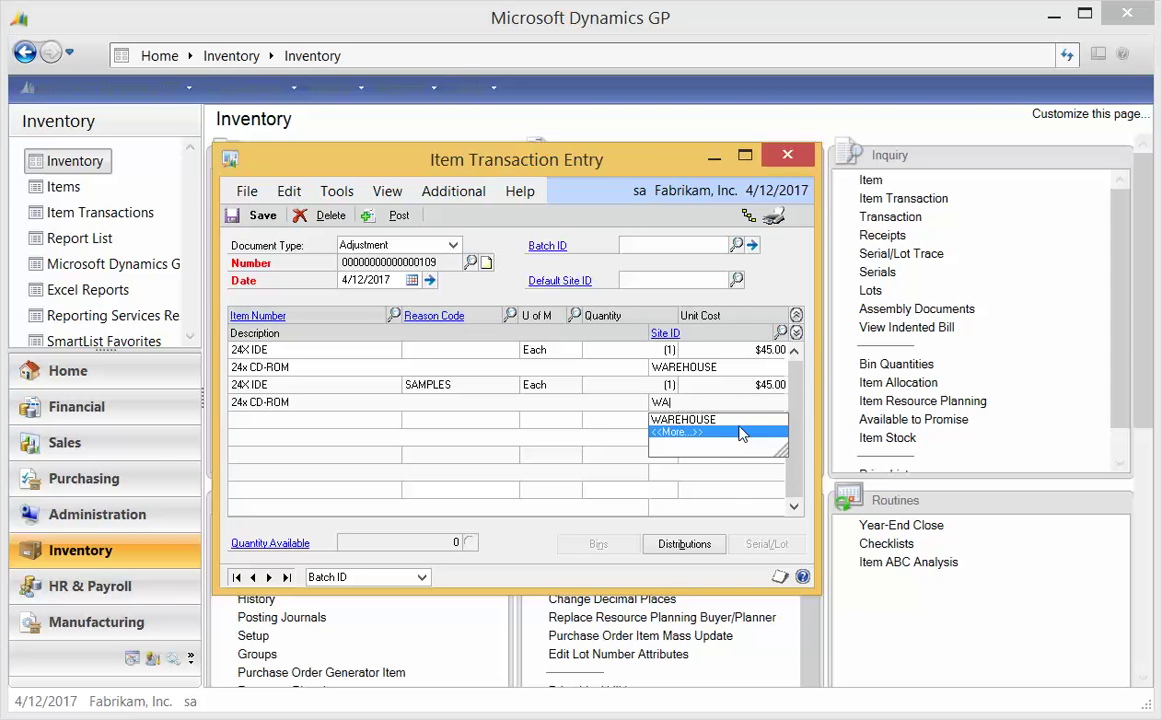
click(726, 418)
key(Tab)
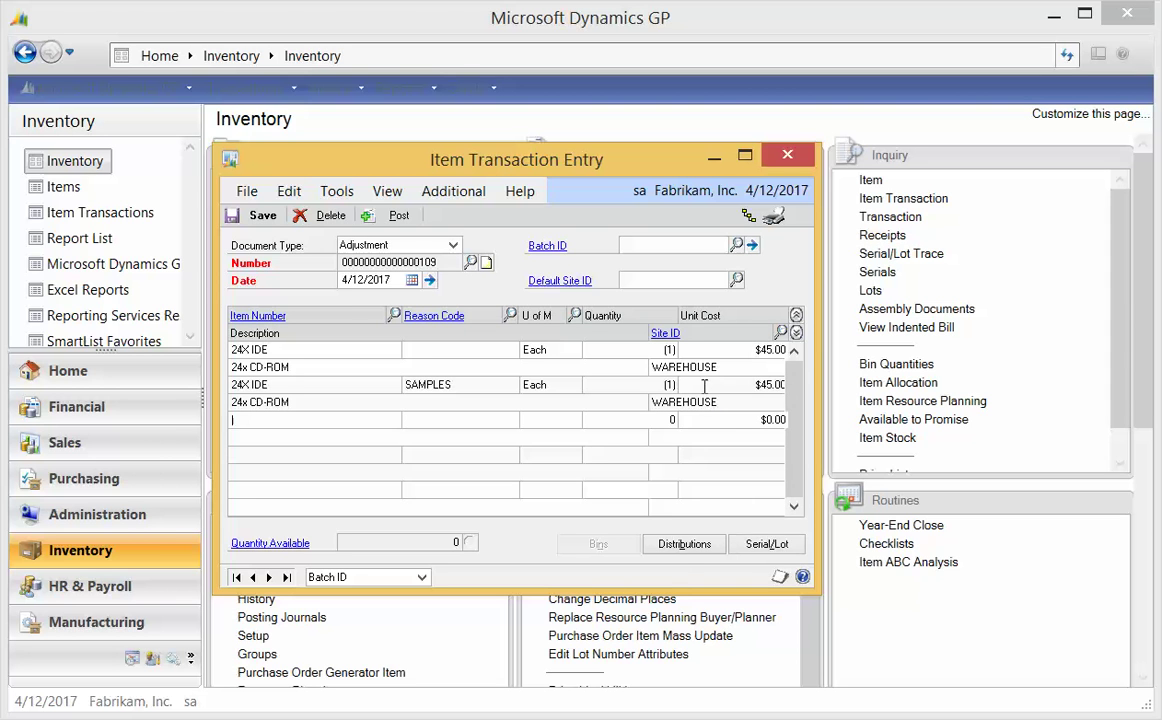
click(682, 546)
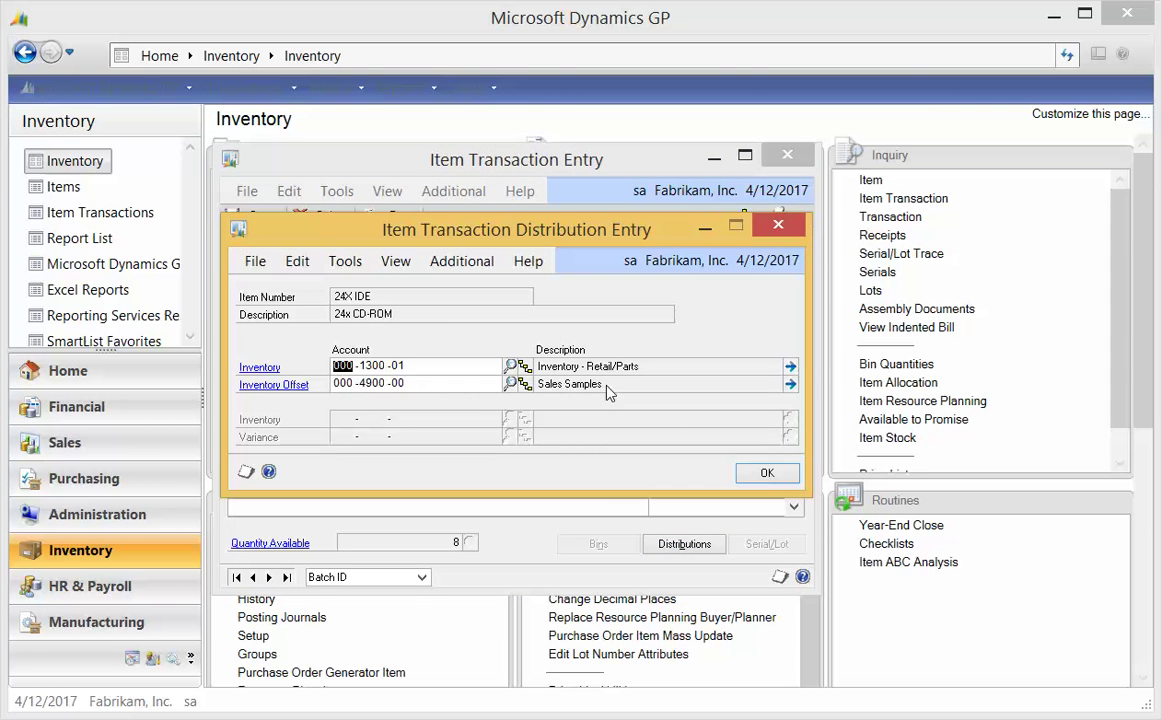
click(760, 474)
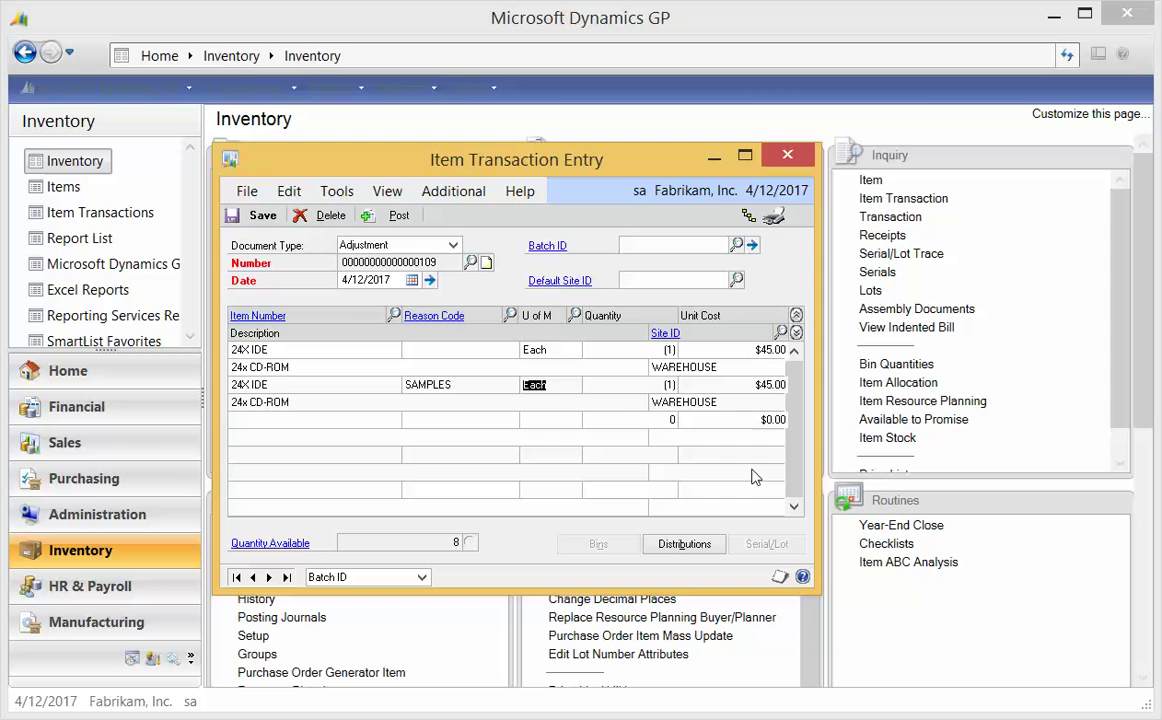
Add a third 24X IDE line with reason SAMPLES, quantity (1) and site NORTH
click(322, 419)
text(24)
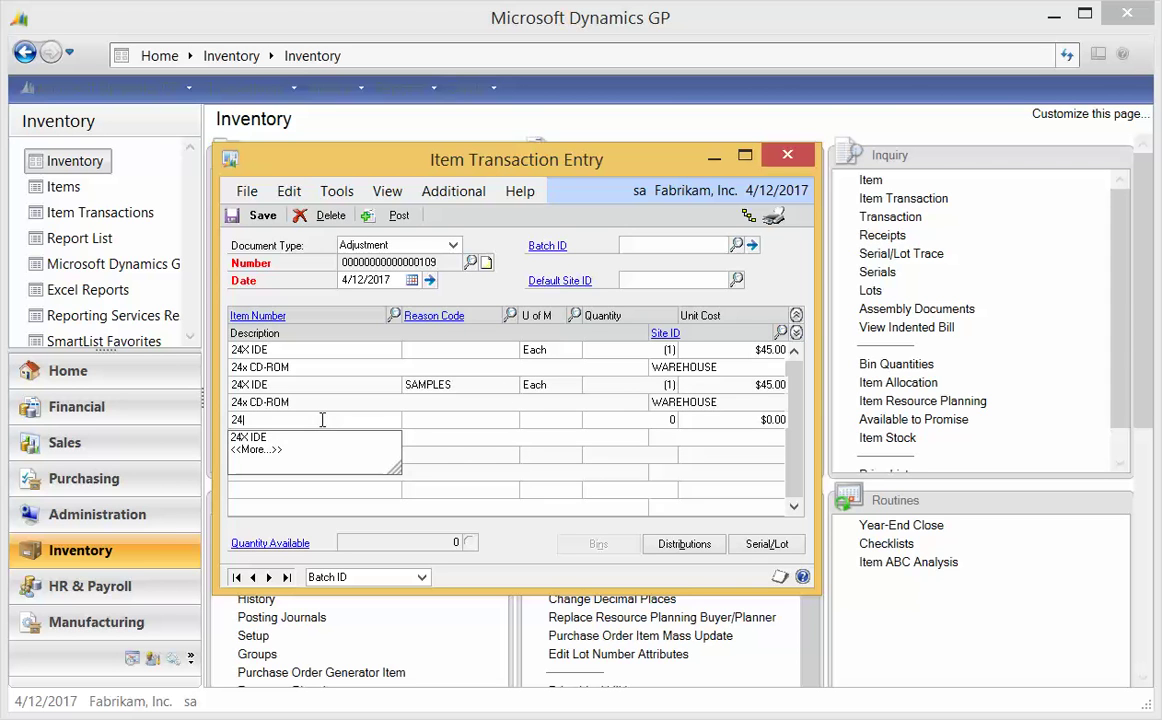
click(298, 440)
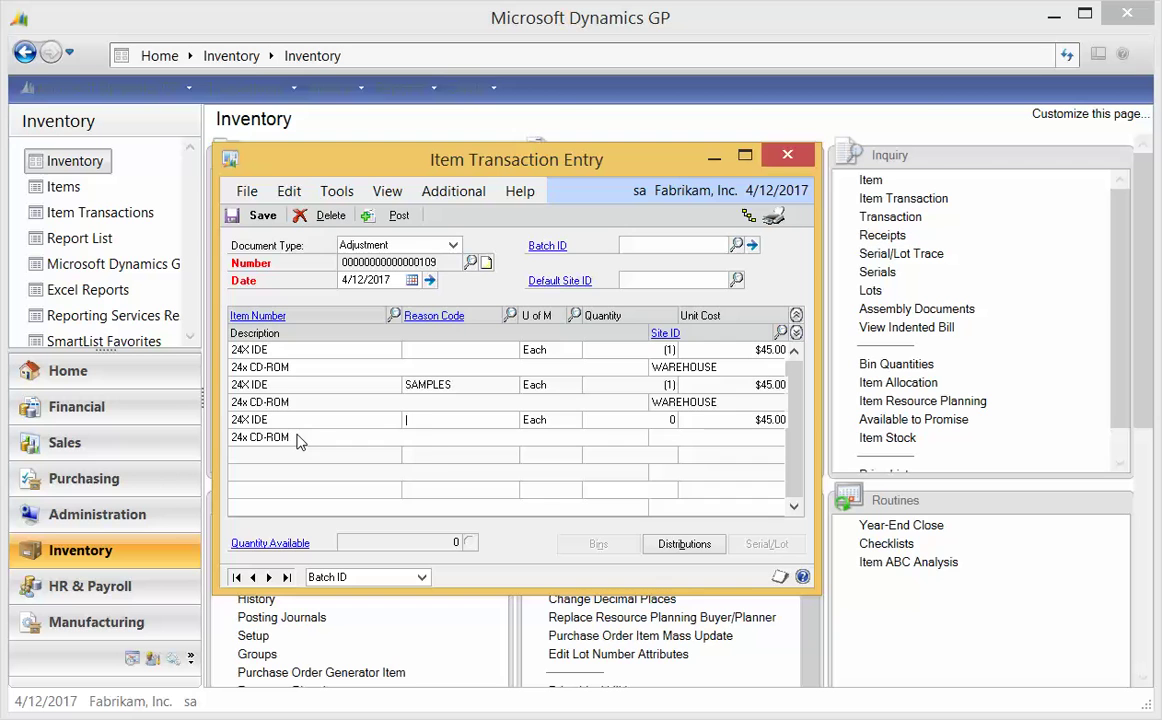
key(Tab)
text(S)
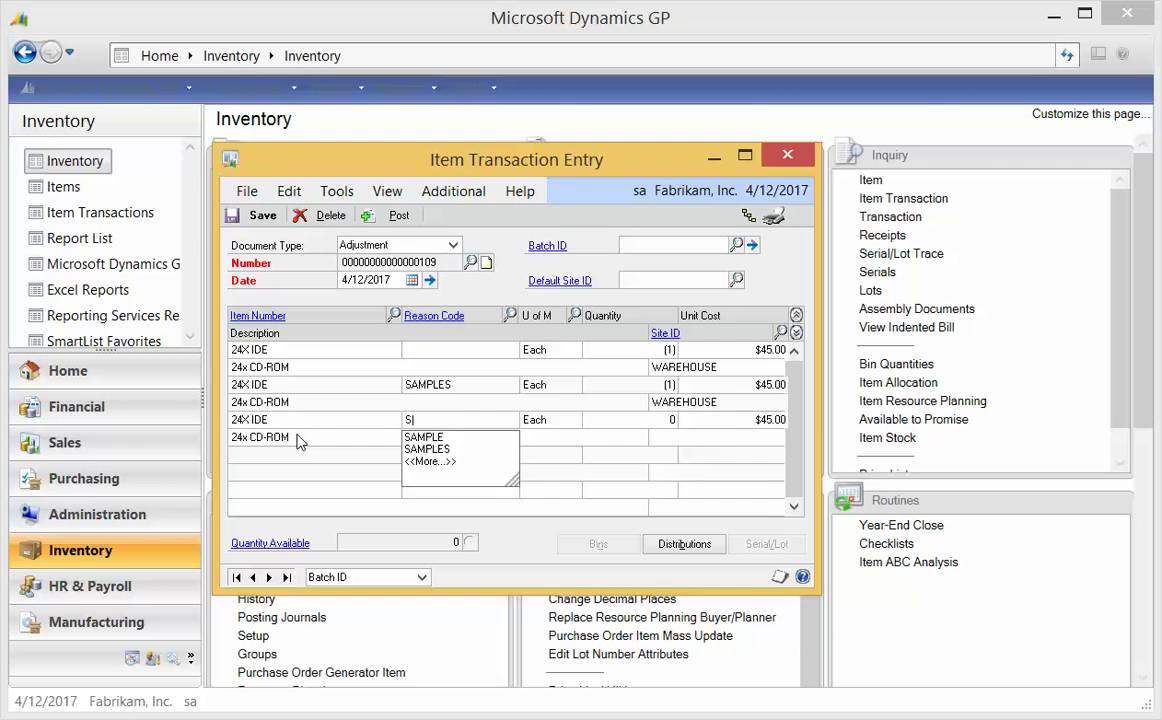
click(430, 450)
key(Tab)
key(Tab)
text(1)
key(Tab)
text(NO)
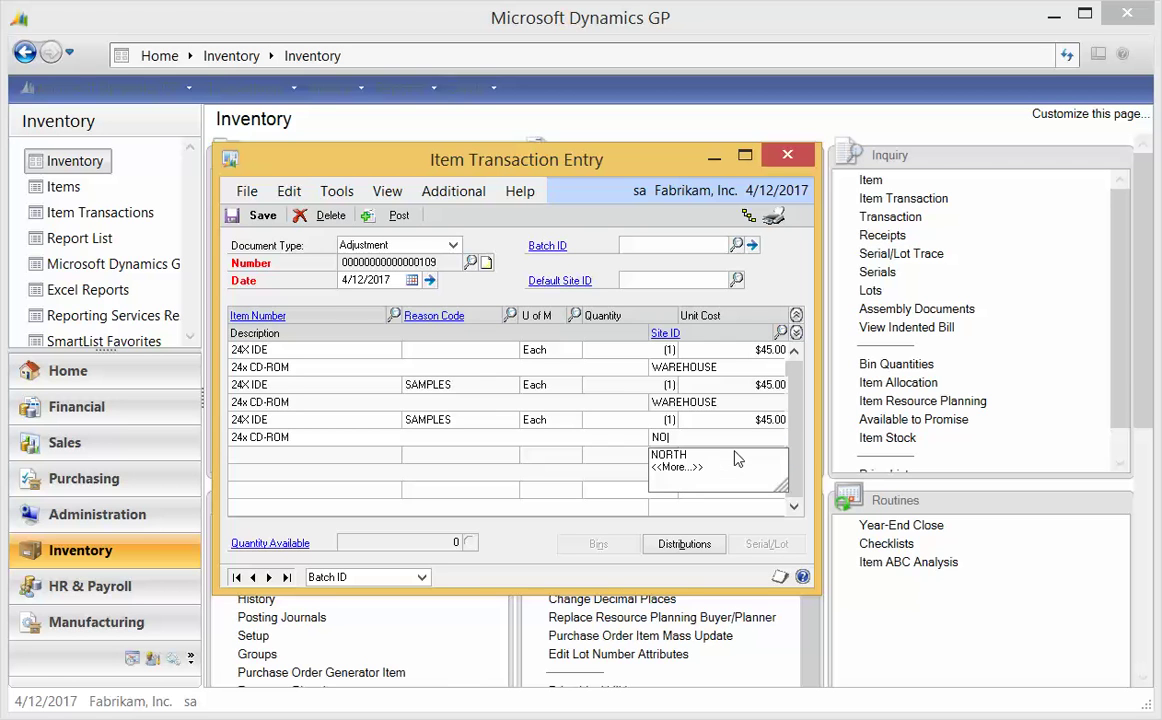
click(708, 456)
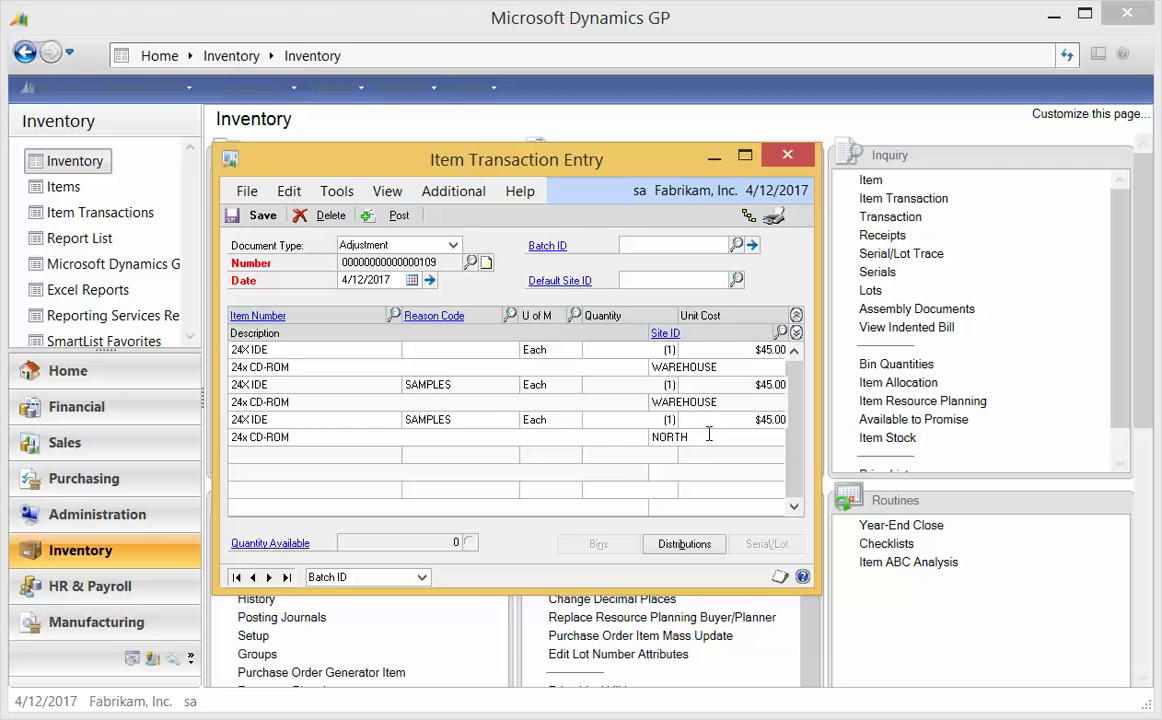
Check the NORTH site details and the line's distribution offset 400-4900-00
click(663, 332)
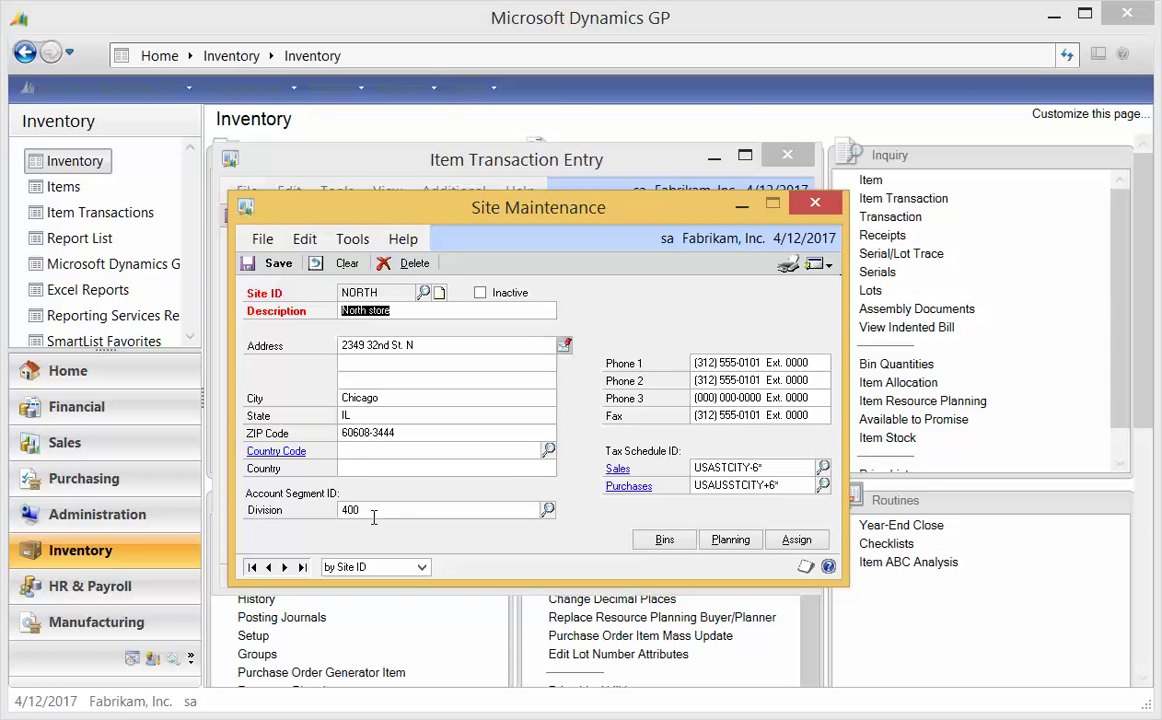
click(817, 205)
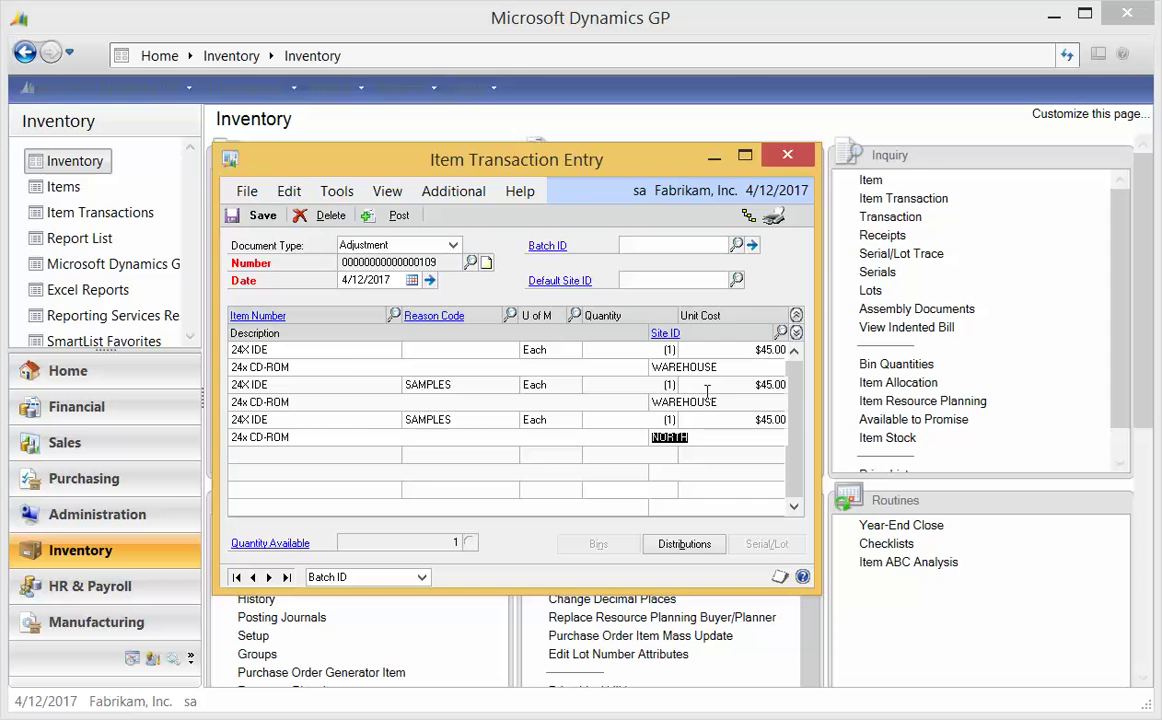
click(690, 544)
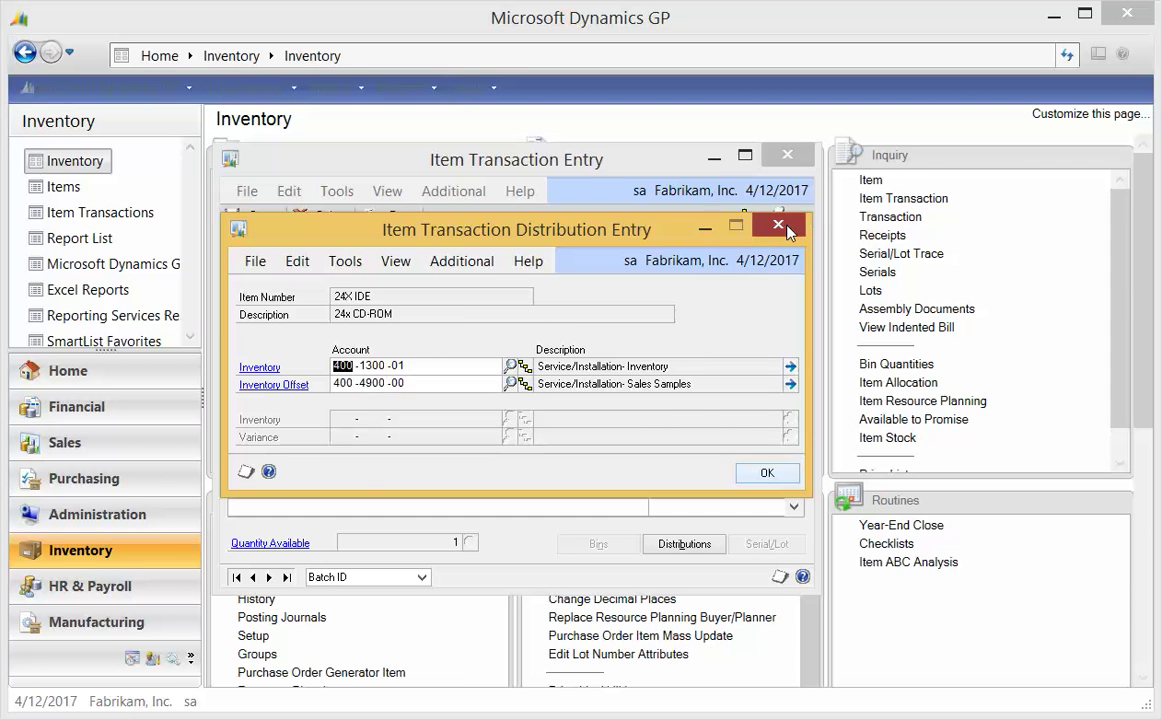
click(767, 472)
key(Tab)
key(Tab)
key(Tab)
key(Tab)
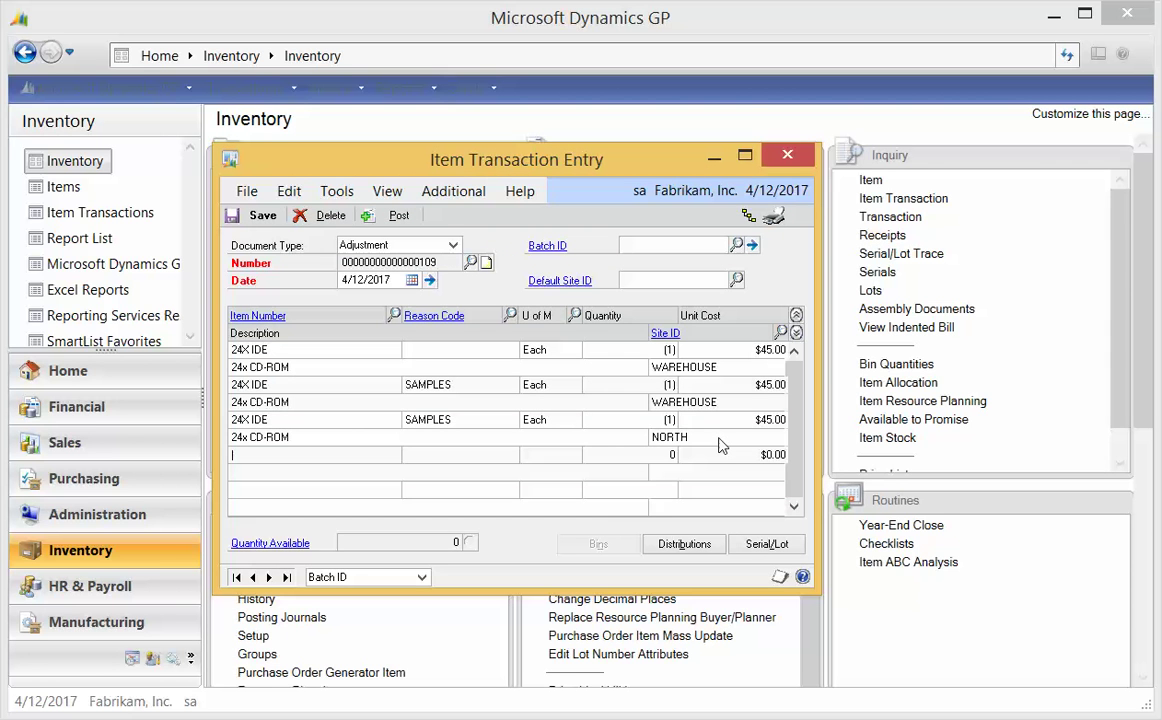
Enter a 24X IDE line with reason SAMPLES and quantity 1, dismissing the increase-variance warning
text(24)
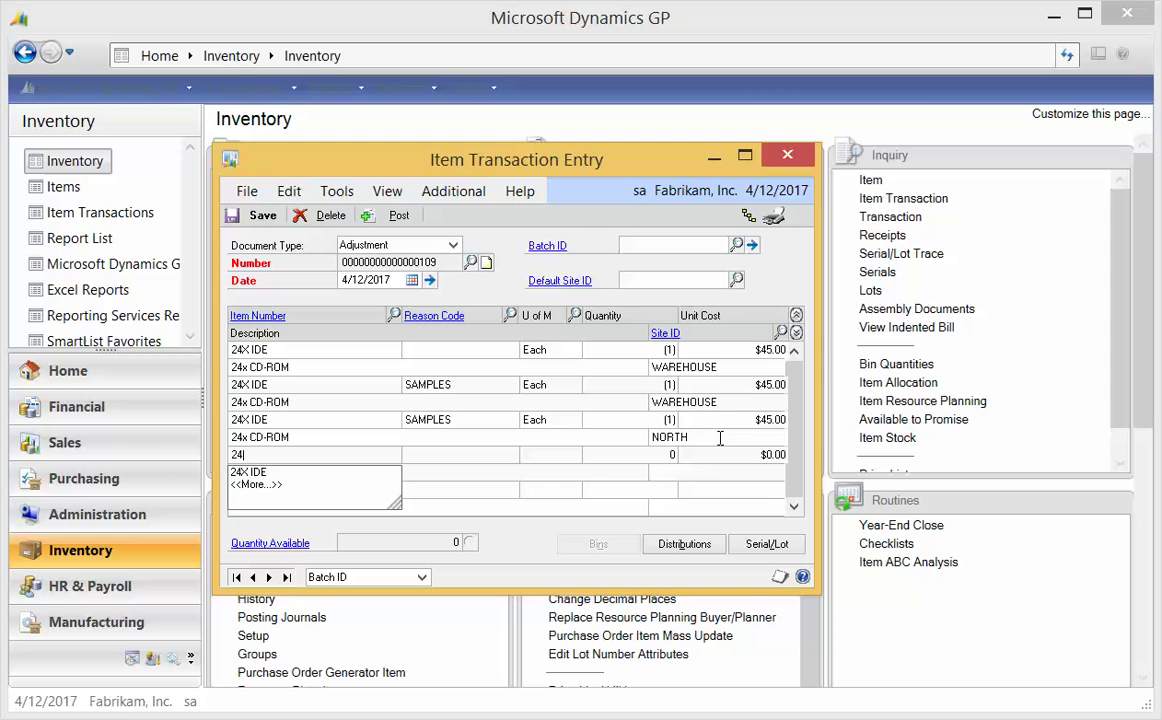
key(Down)
key(Tab)
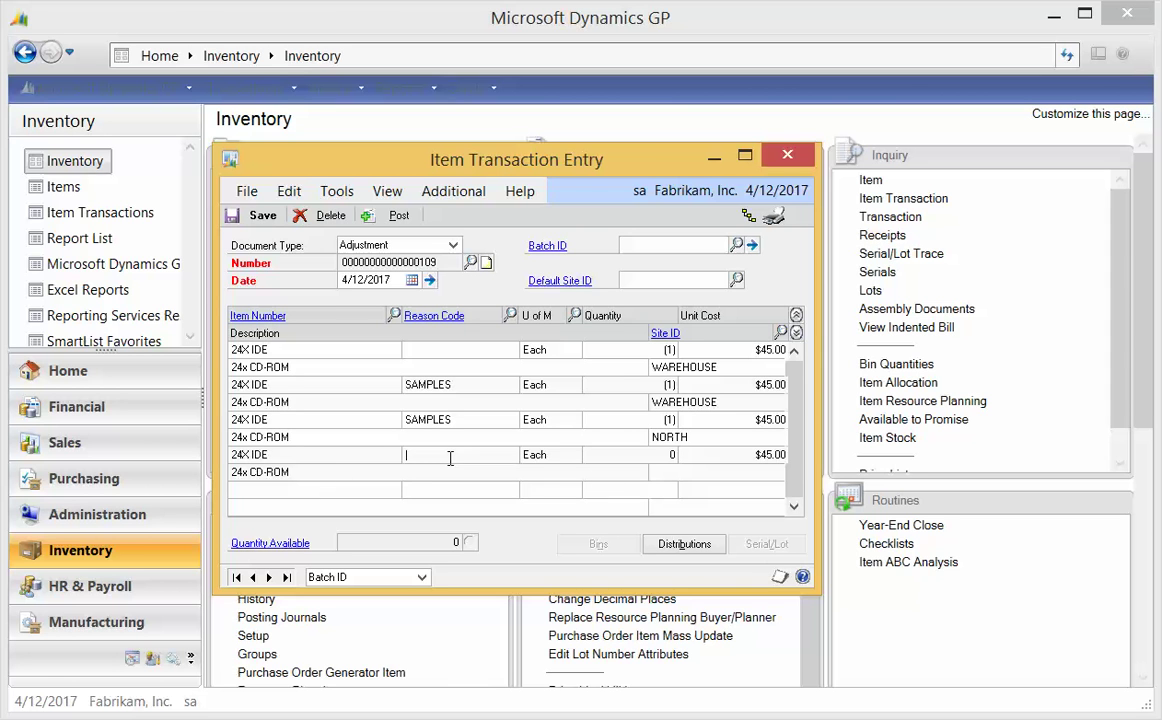
text(SAMPLES)
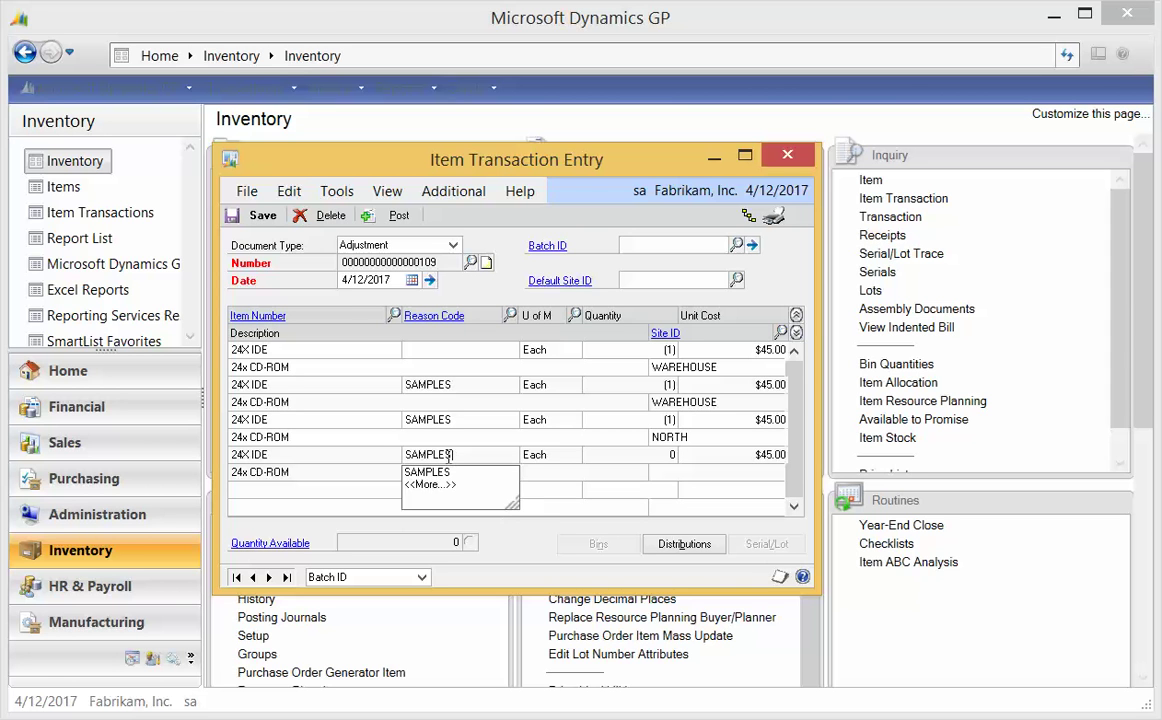
key(Tab)
key(Tab)
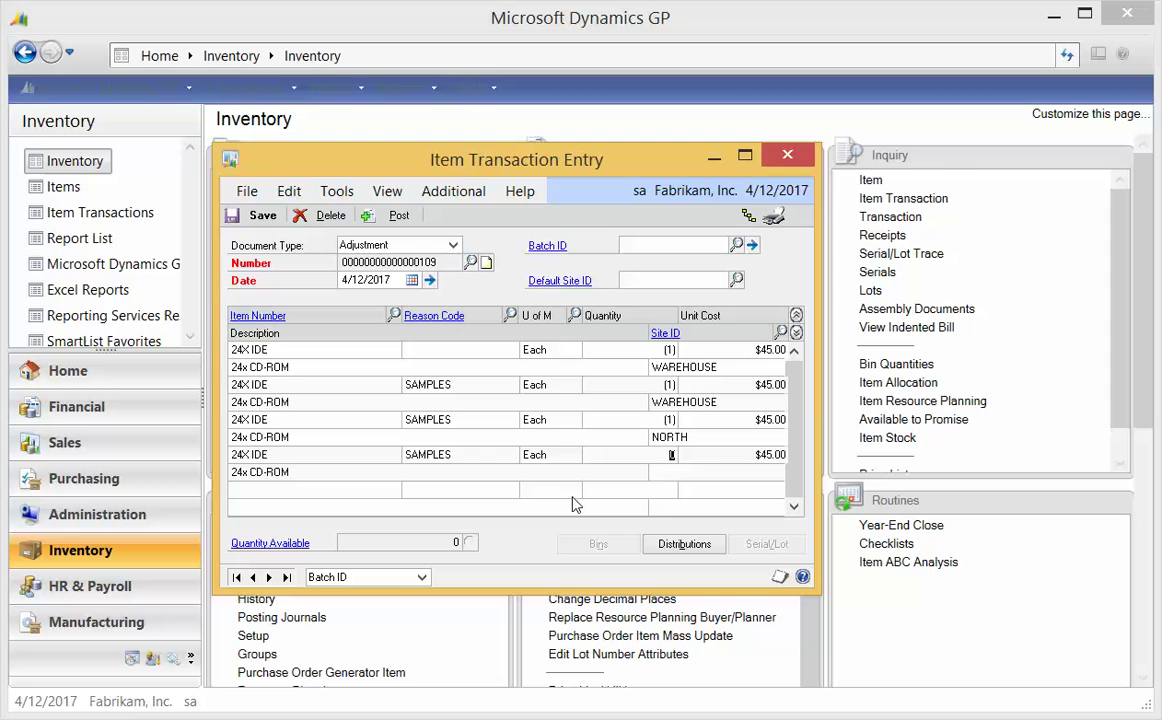
text(1)
key(Tab)
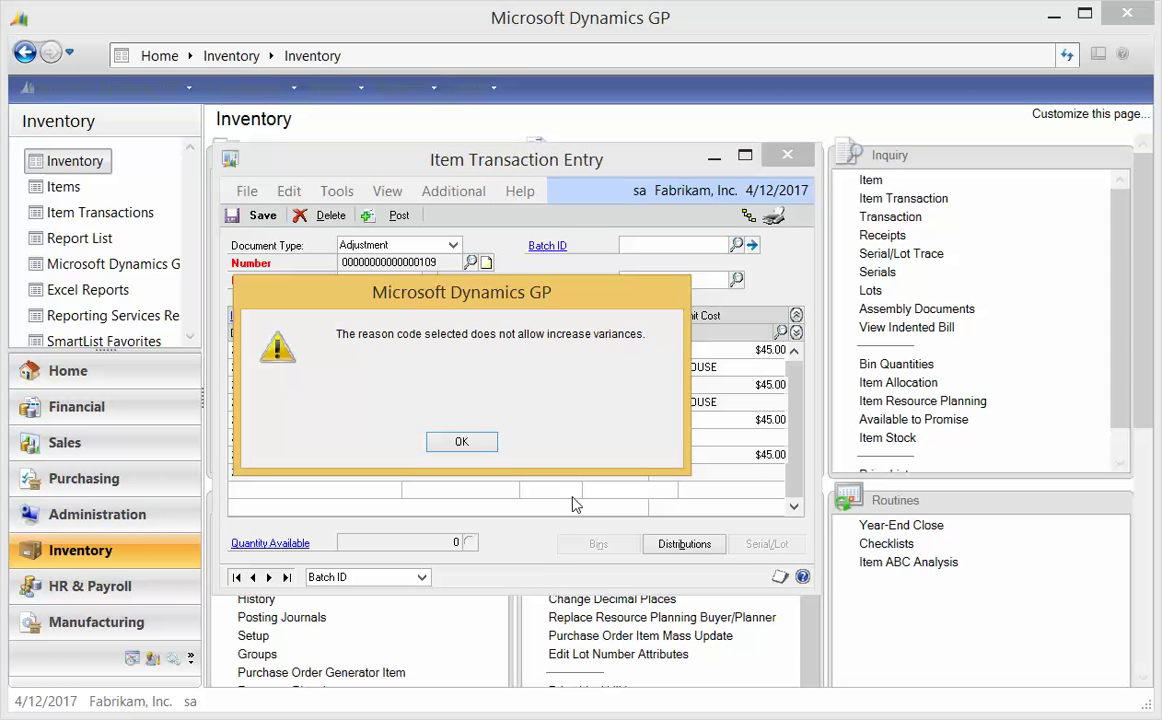
click(466, 445)
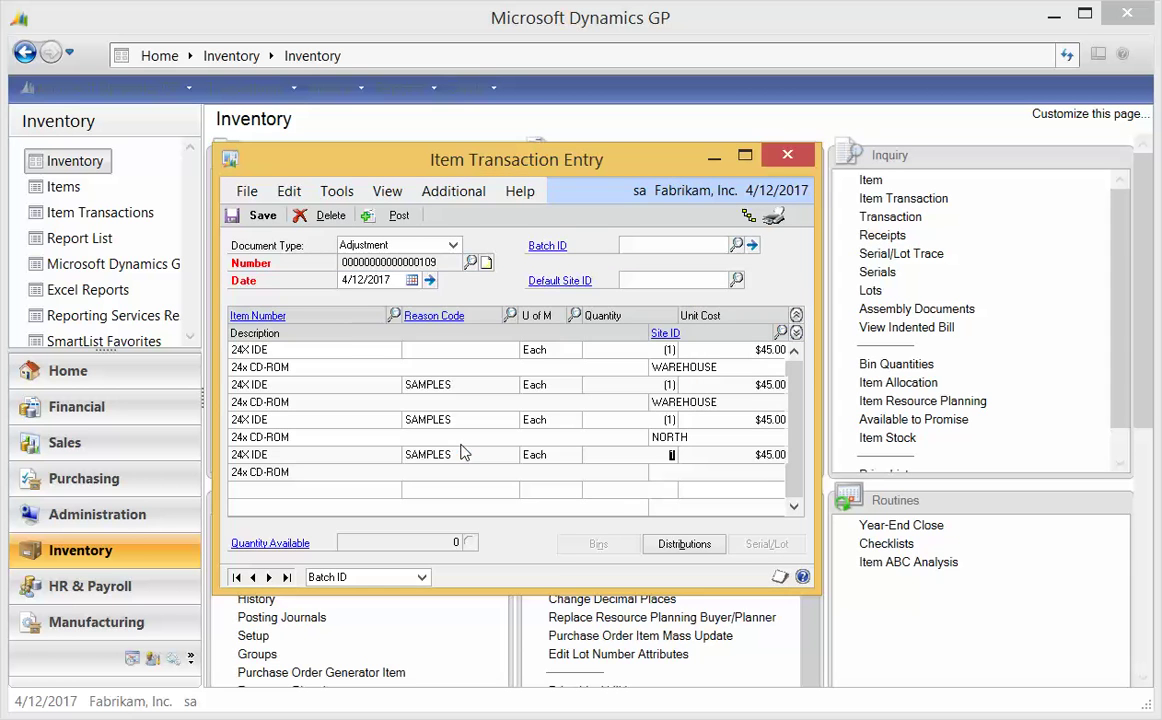
Delete the rejected positive-quantity row and return to the Inventory area page
click(287, 194)
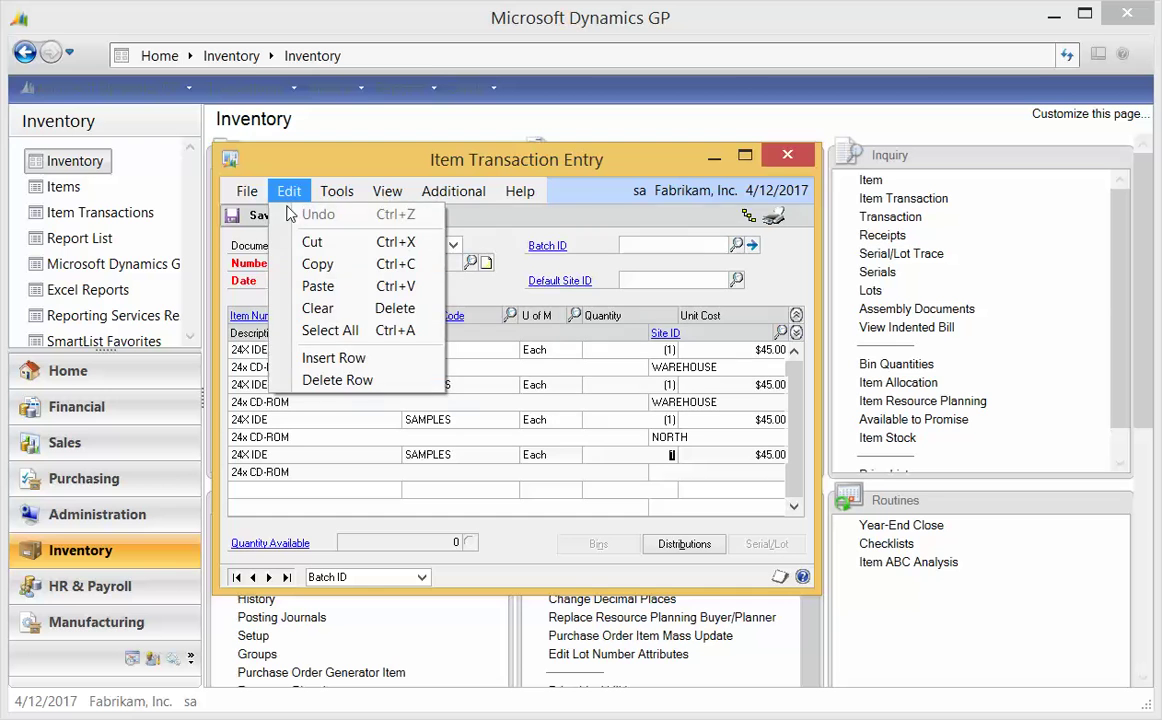
click(330, 381)
click(424, 442)
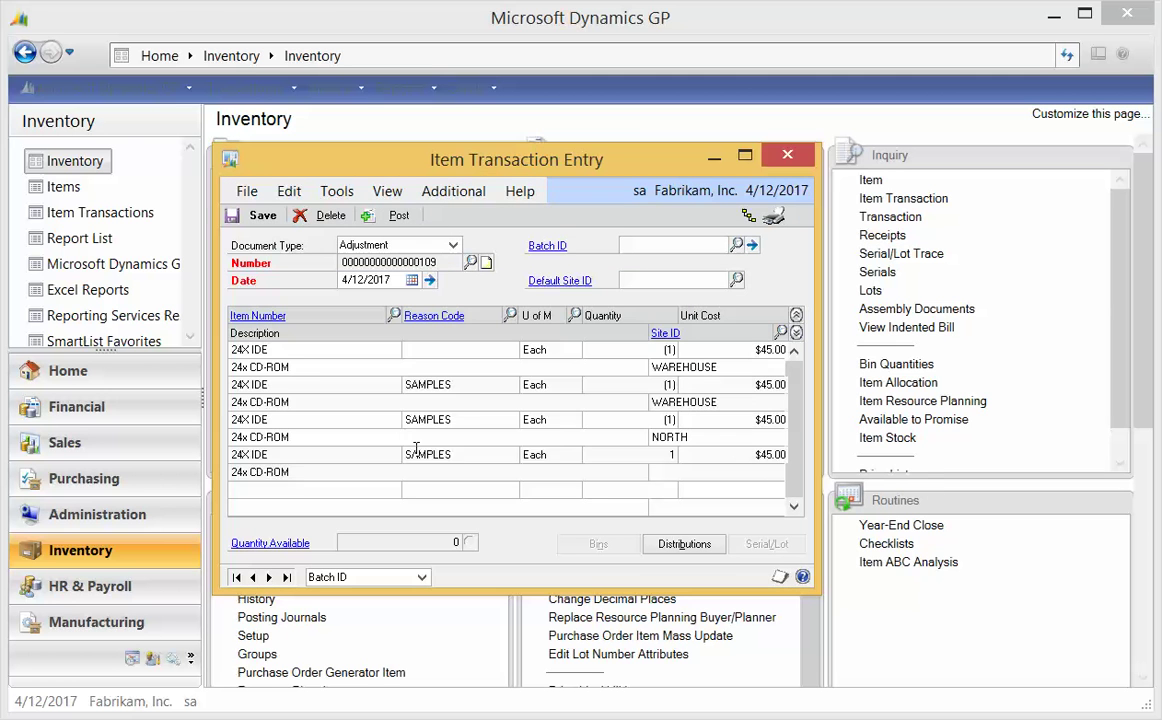
click(630, 128)
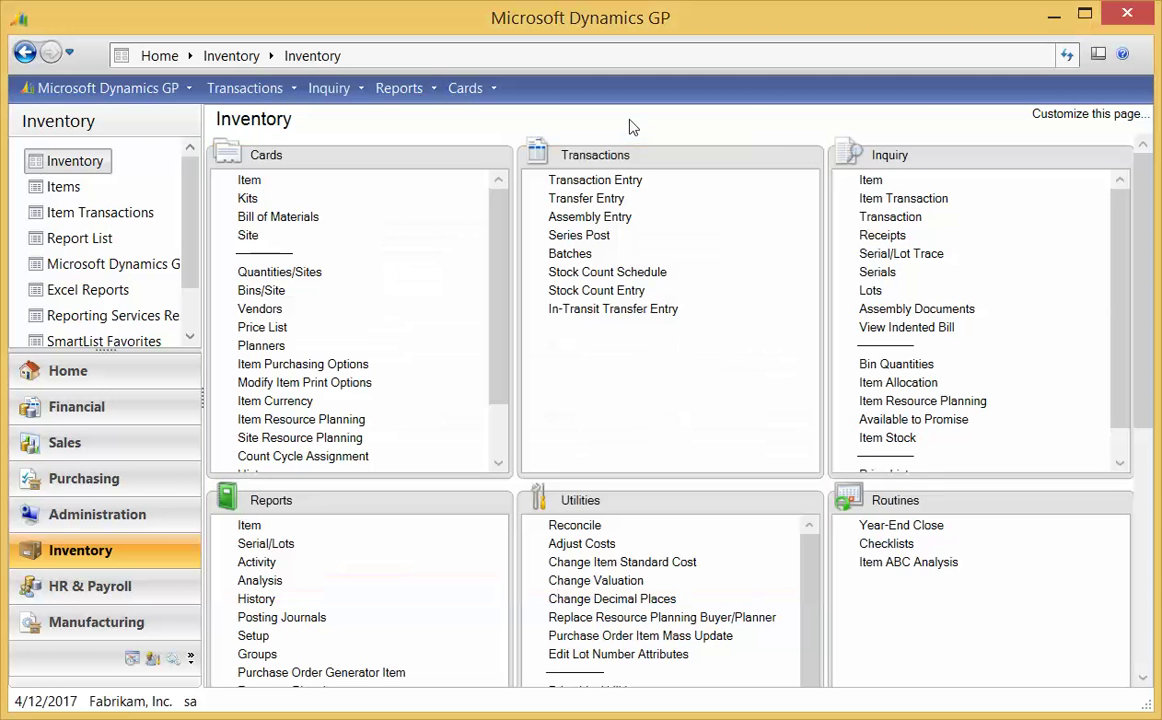
Start a new Transfer document from Inventory Transactions > Transfer Entry
click(565, 199)
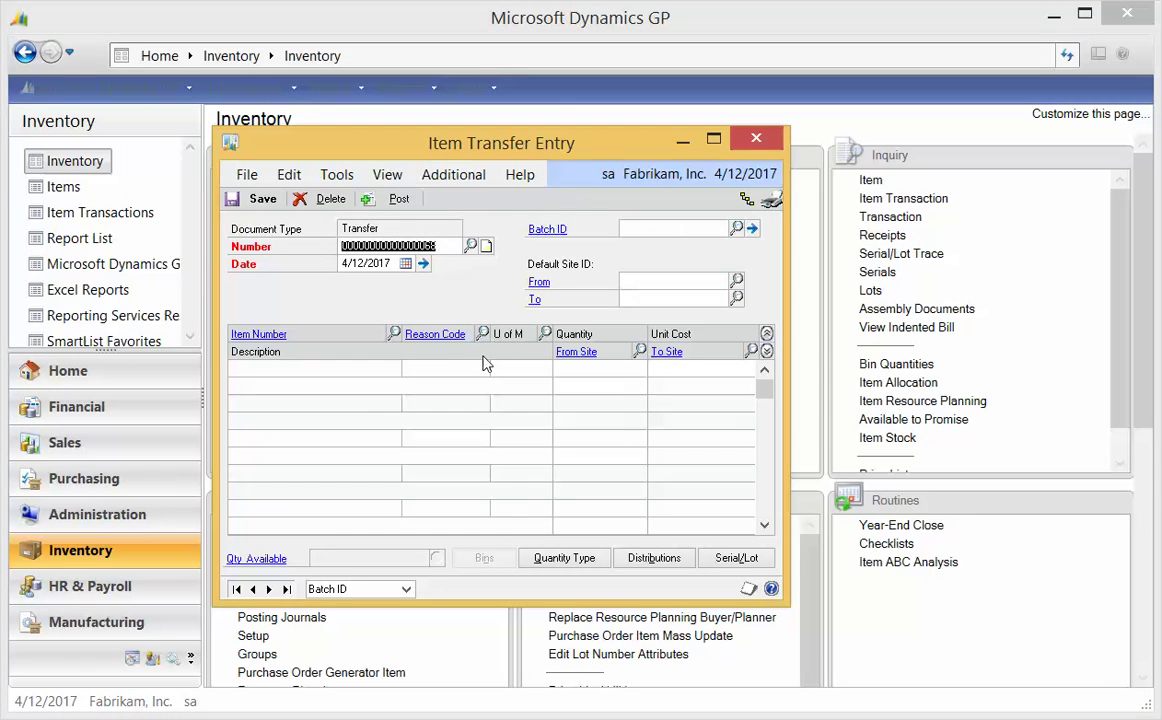